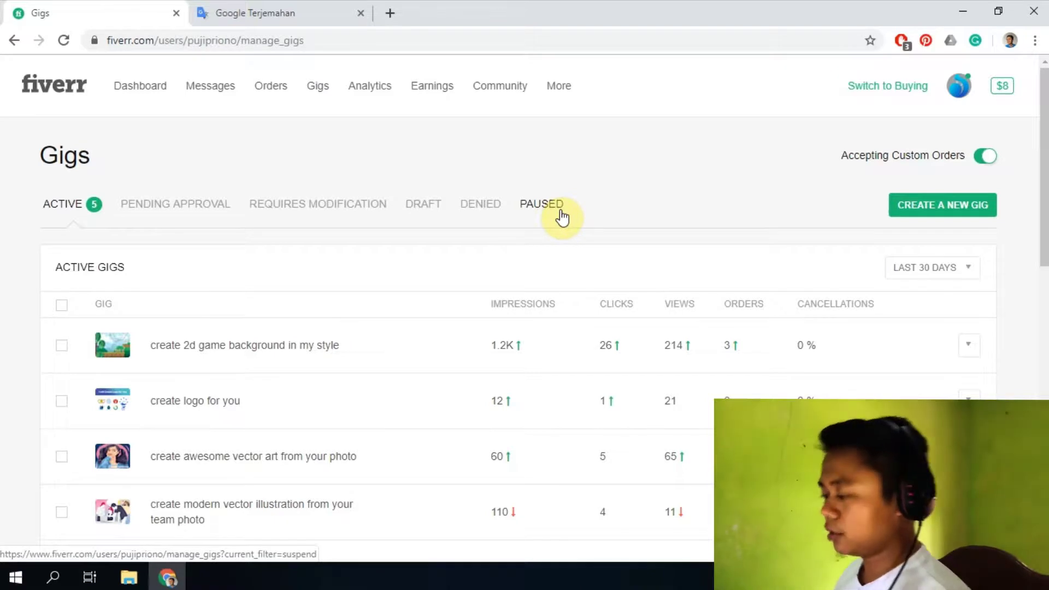
Step: Start creating a new gig from the Gigs overview page
{"action": "scroll", "coordinate": [541, 295], "scroll_direction": "down", "scroll_amount": 4}
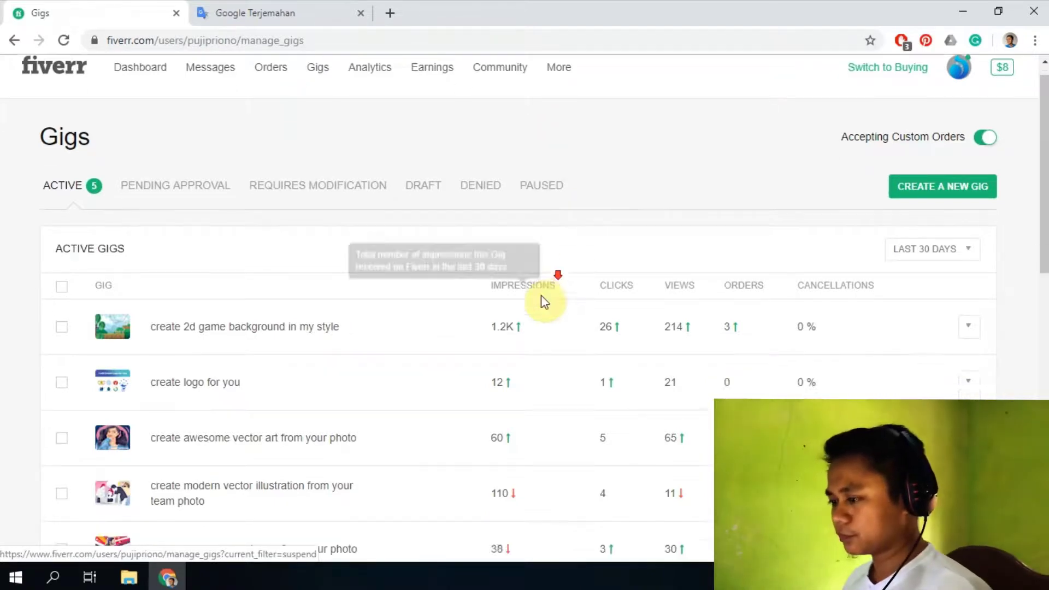
{"action": "scroll", "coordinate": [450, 379], "scroll_direction": "up", "scroll_amount": 4}
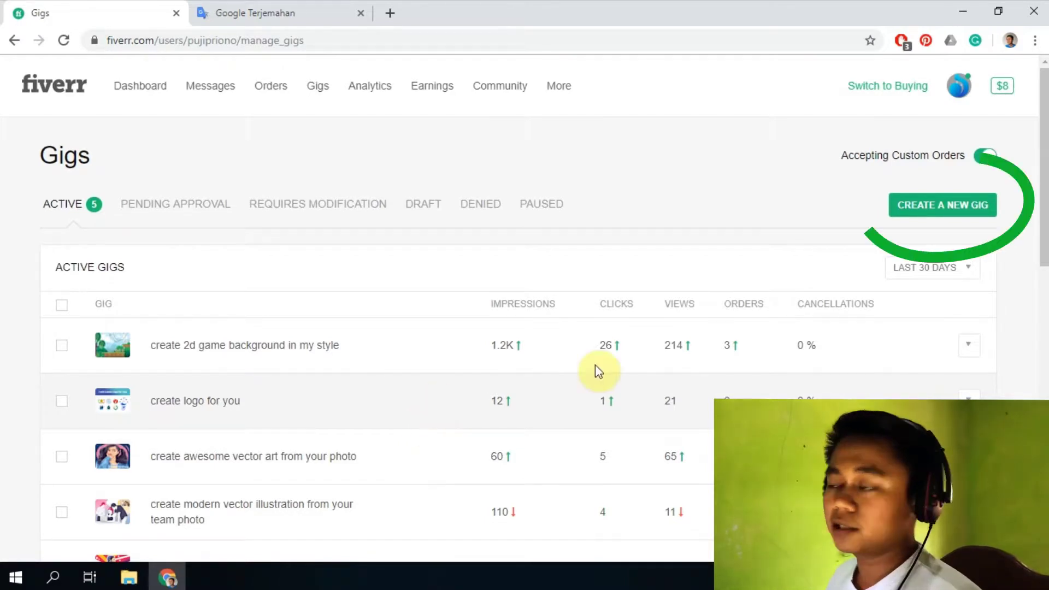
{"action": "left_click", "coordinate": [933, 216]}
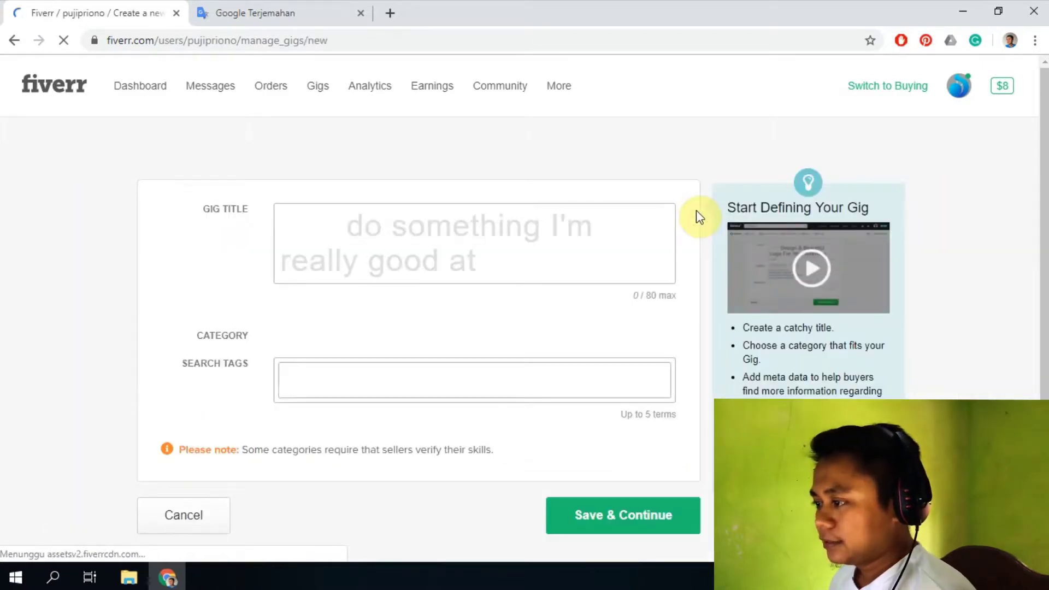
Step: Look over the new gig's overview form, including its title, category and search tag fields and the wizard stages
{"action": "scroll", "coordinate": [106, 298], "scroll_direction": "down", "scroll_amount": 2}
{"action": "scroll", "coordinate": [104, 298], "scroll_direction": "up", "scroll_amount": 2}
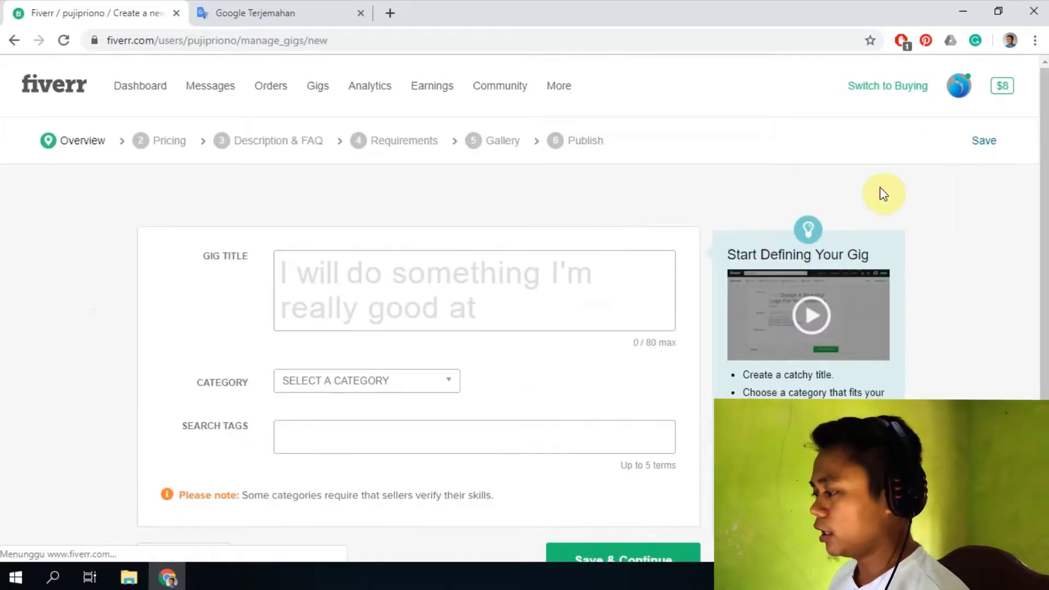
{"action": "scroll", "coordinate": [683, 175], "scroll_direction": "down", "scroll_amount": 3}
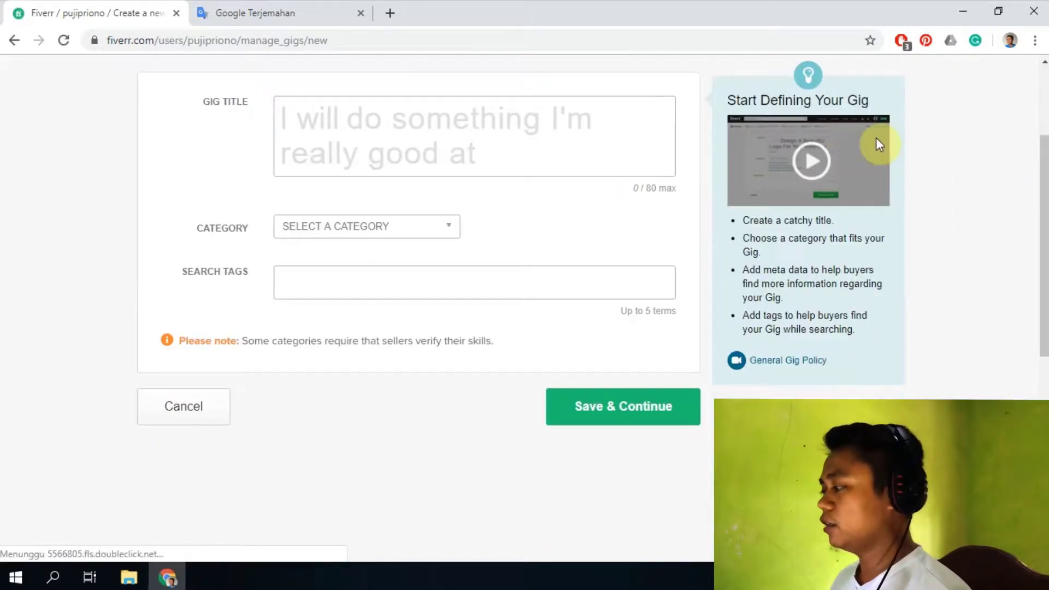
{"action": "scroll", "coordinate": [974, 312], "scroll_direction": "up", "scroll_amount": 1}
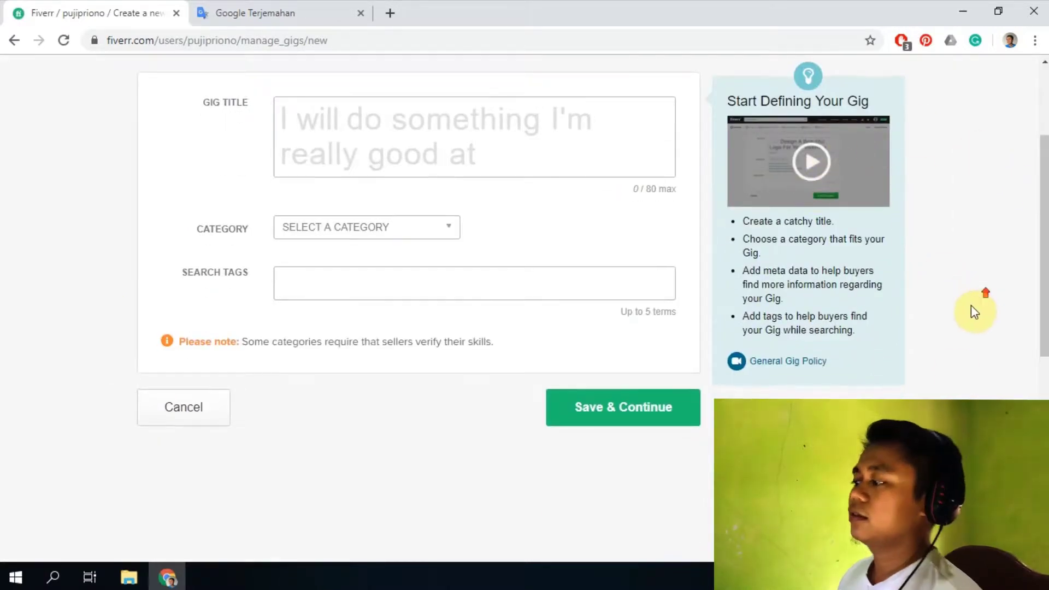
{"action": "scroll", "coordinate": [874, 314], "scroll_direction": "down", "scroll_amount": 1}
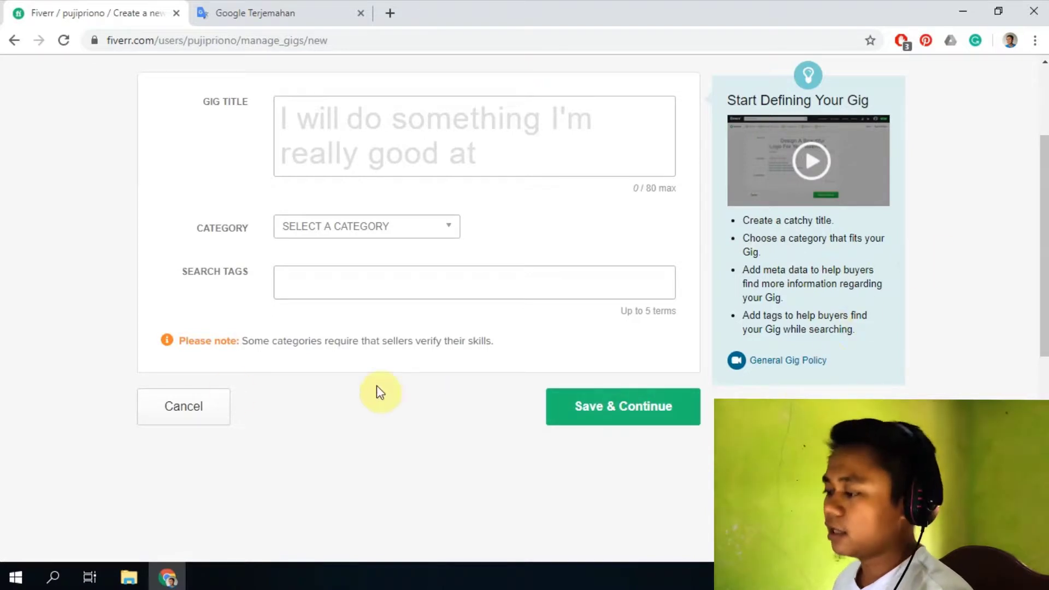
{"action": "scroll", "coordinate": [180, 360], "scroll_direction": "up", "scroll_amount": 3}
{"action": "scroll", "coordinate": [123, 316], "scroll_direction": "down", "scroll_amount": 2}
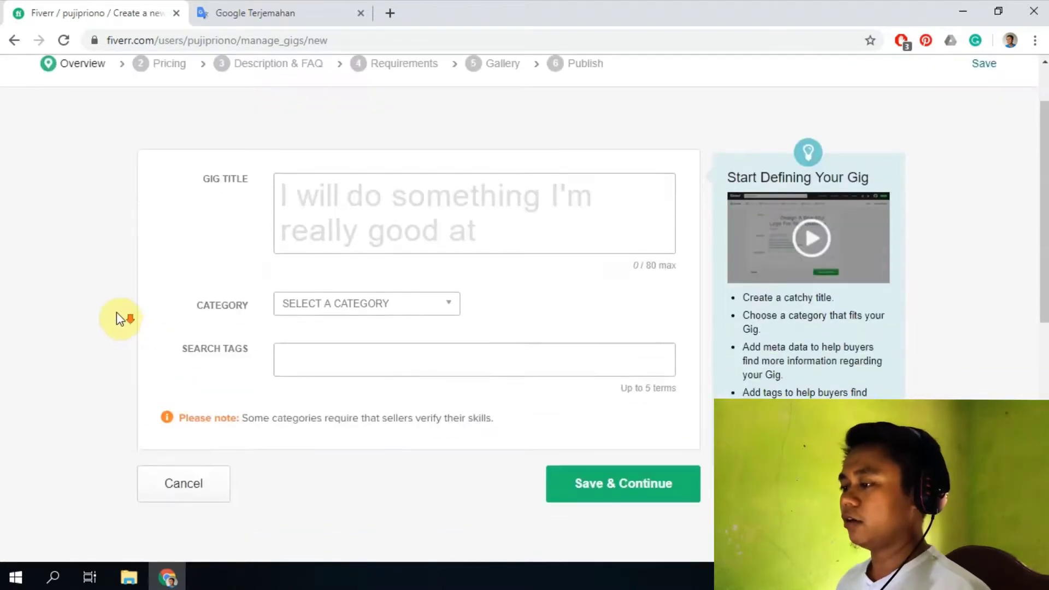
{"action": "scroll", "coordinate": [163, 290], "scroll_direction": "up", "scroll_amount": 2}
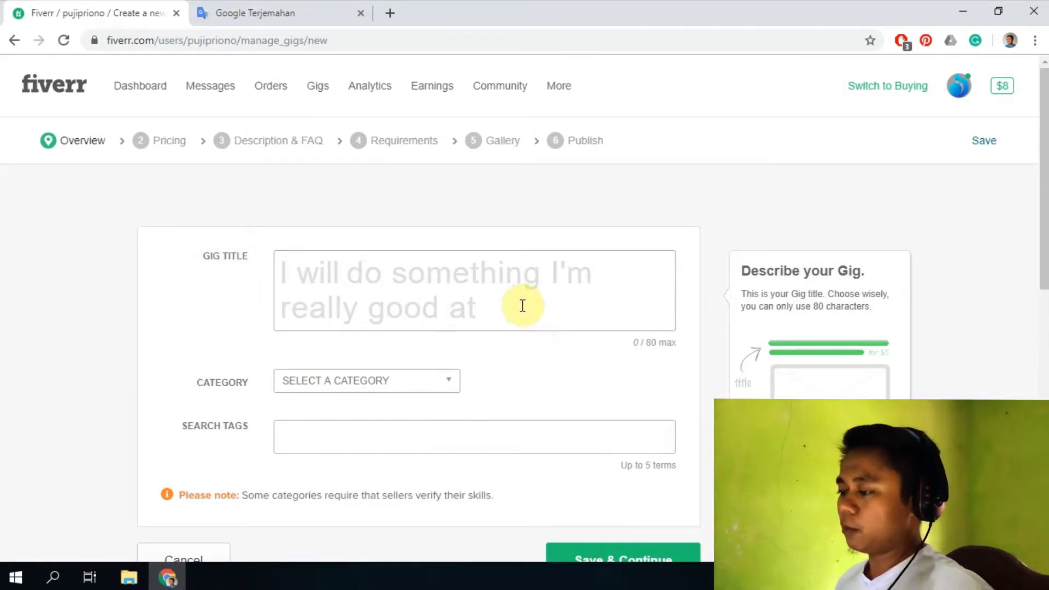
Step: Enter "do create stunning vector art" as the gig title
{"action": "left_click", "coordinate": [560, 297]}
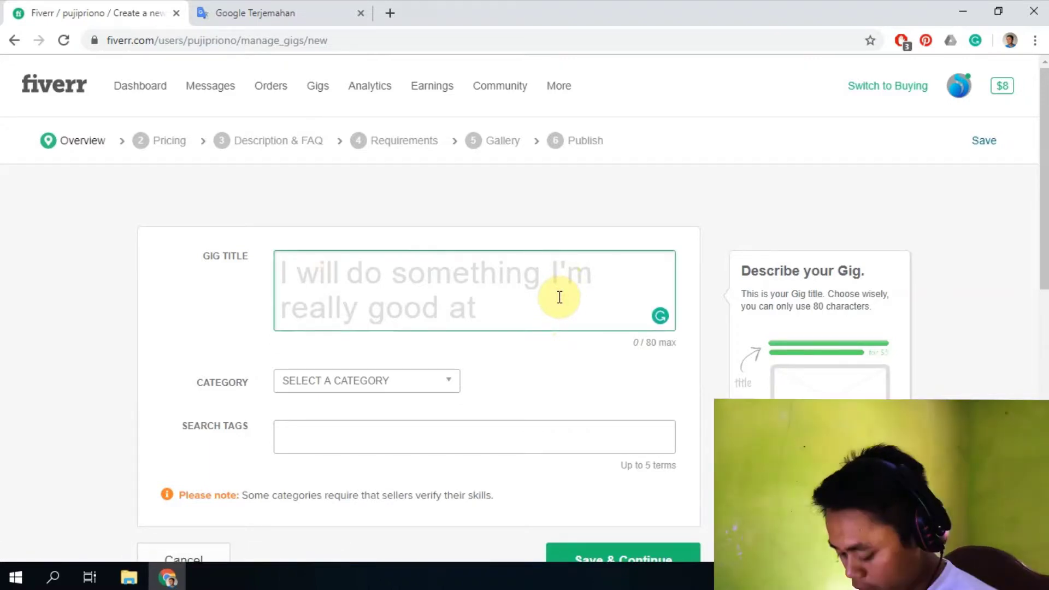
{"action": "type", "text": "do creat"}
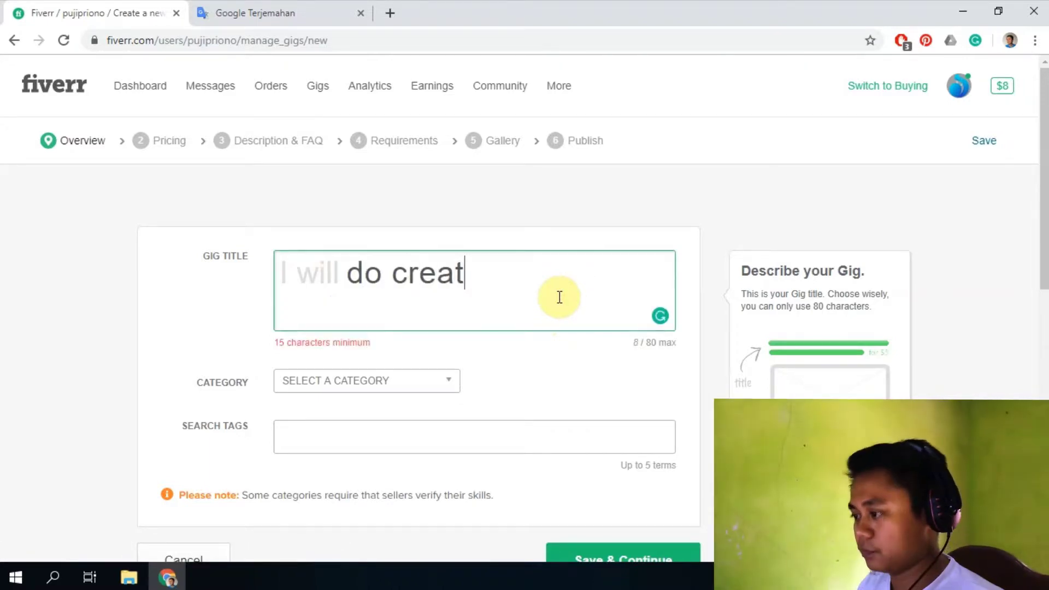
{"action": "type", "text": "e stunning "}
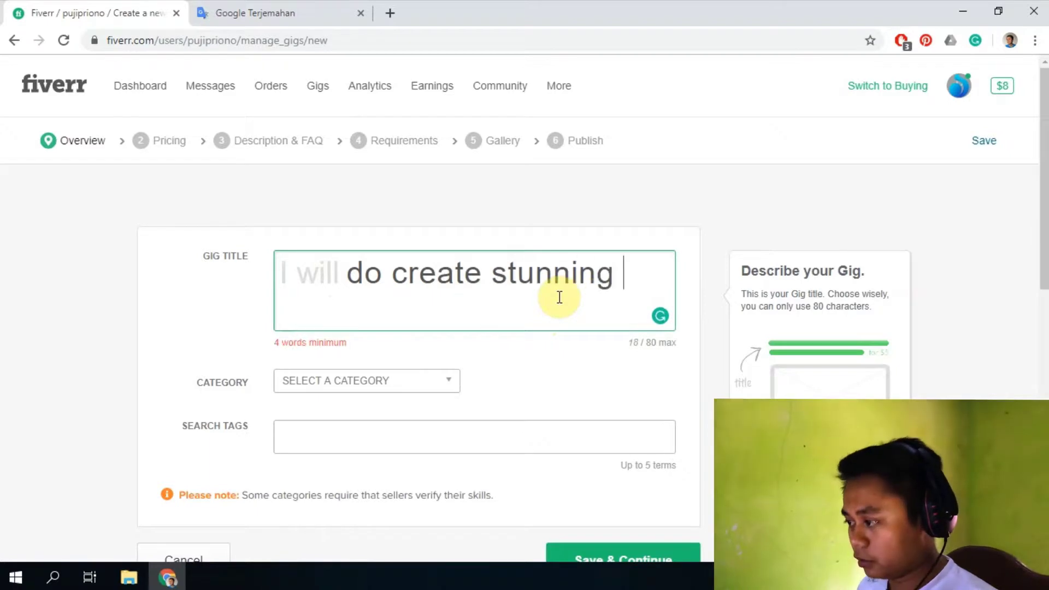
{"action": "type", "text": "vector a"}
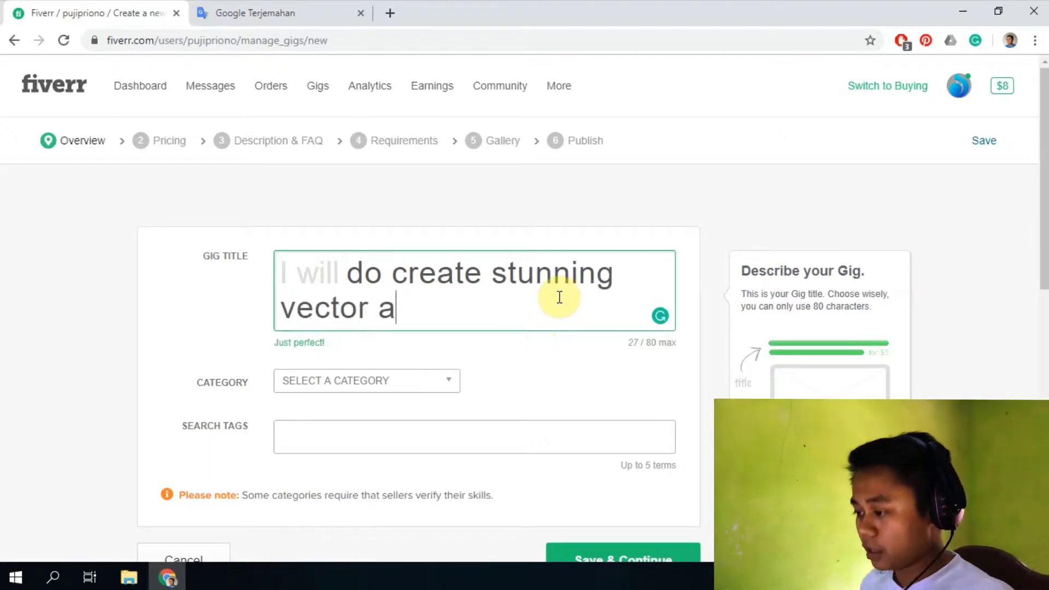
{"action": "type", "text": "rt"}
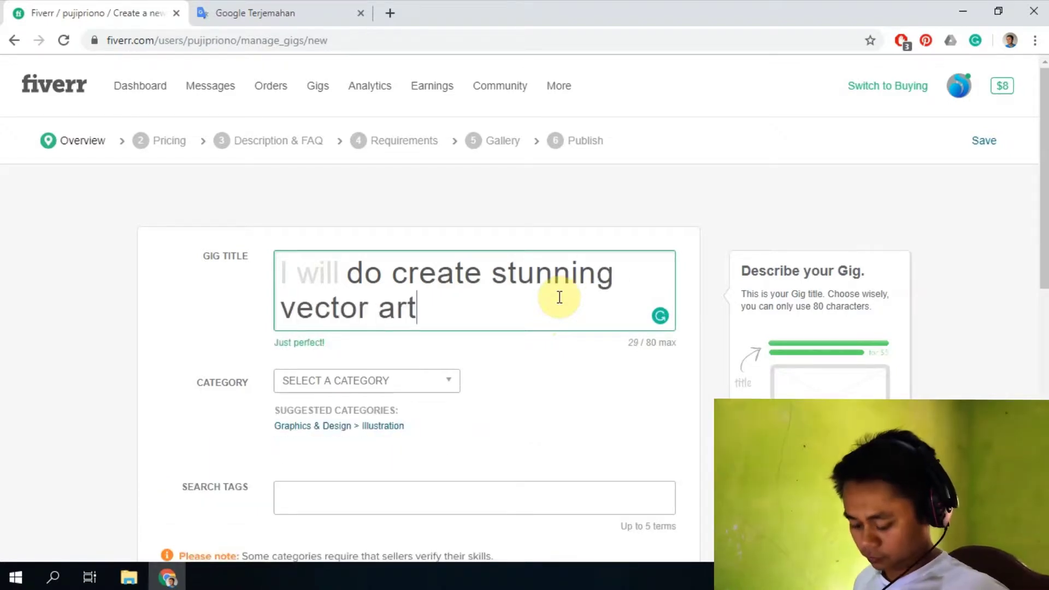
{"action": "key", "text": "ctrl+a"}
{"action": "left_click", "coordinate": [567, 286]}
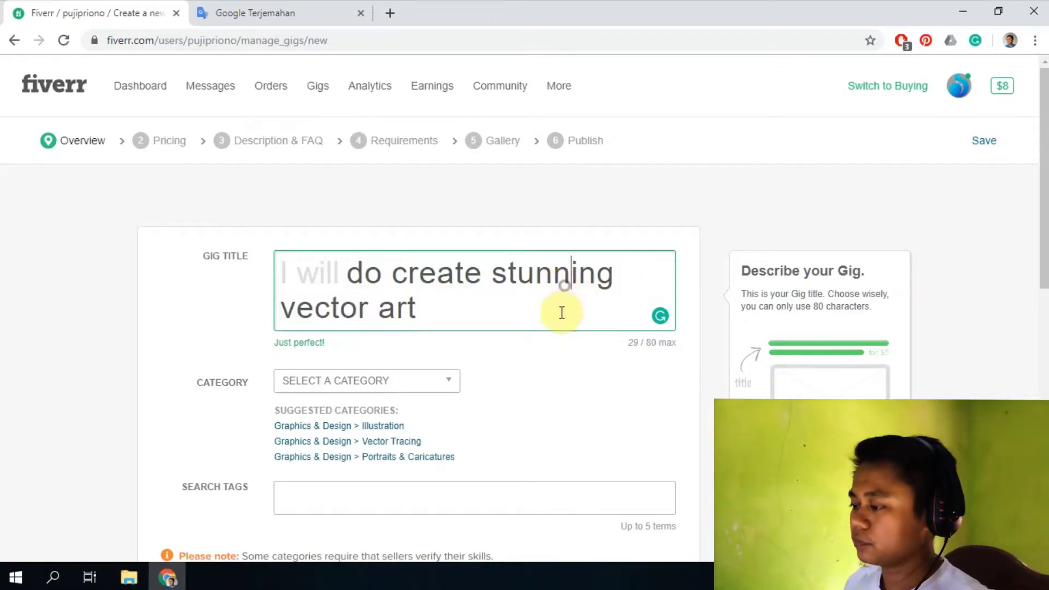
Step: Set the gig's main category to Graphics & Design
{"action": "scroll", "coordinate": [535, 316], "scroll_direction": "down", "scroll_amount": 1}
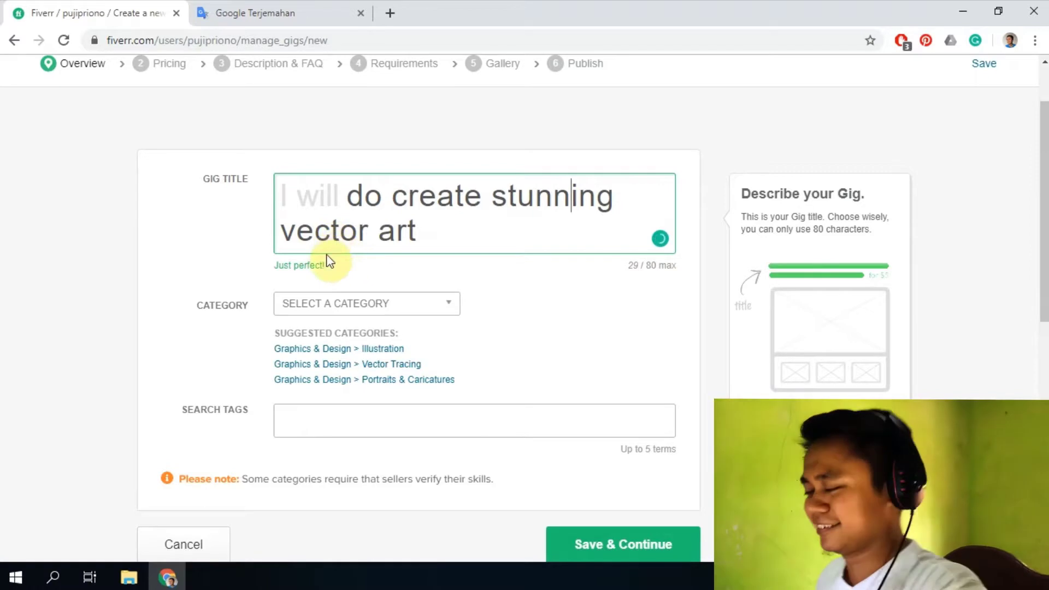
{"action": "scroll", "coordinate": [326, 241], "scroll_direction": "down", "scroll_amount": 2}
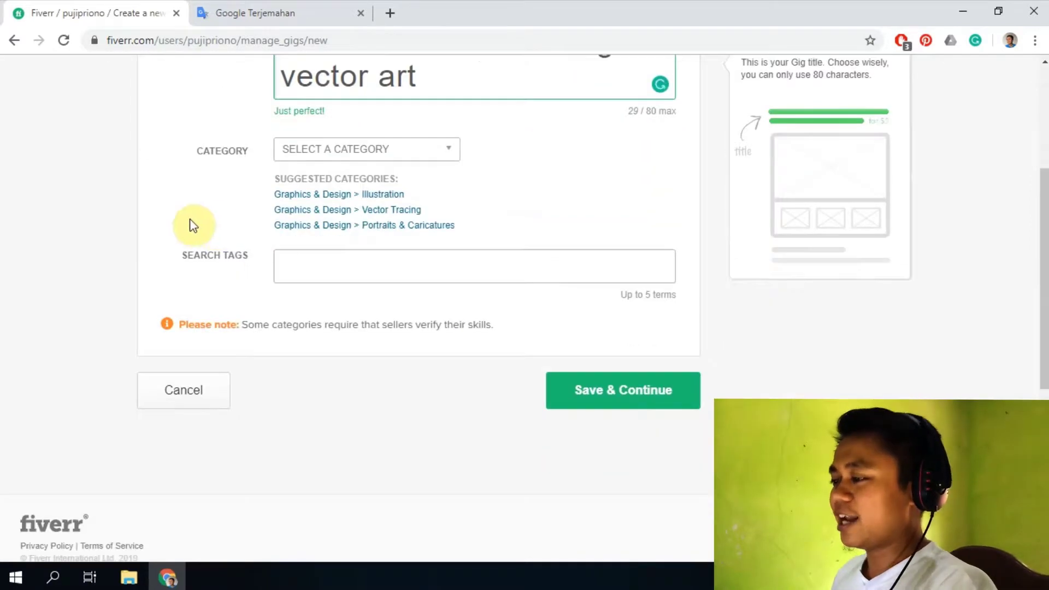
{"action": "left_click", "coordinate": [388, 155]}
{"action": "left_click", "coordinate": [431, 151]}
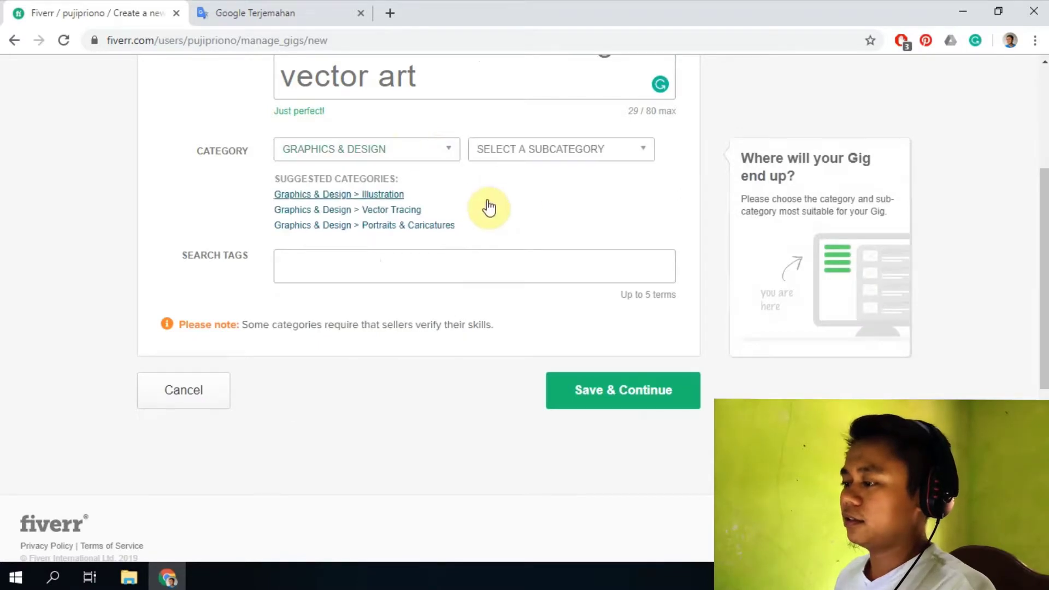
Step: Choose the suggested Graphics & Design > Vector Tracing category for the gig and check the list of main categories
{"action": "scroll", "coordinate": [438, 191], "scroll_direction": "up", "scroll_amount": 2}
{"action": "scroll", "coordinate": [358, 249], "scroll_direction": "down", "scroll_amount": 1}
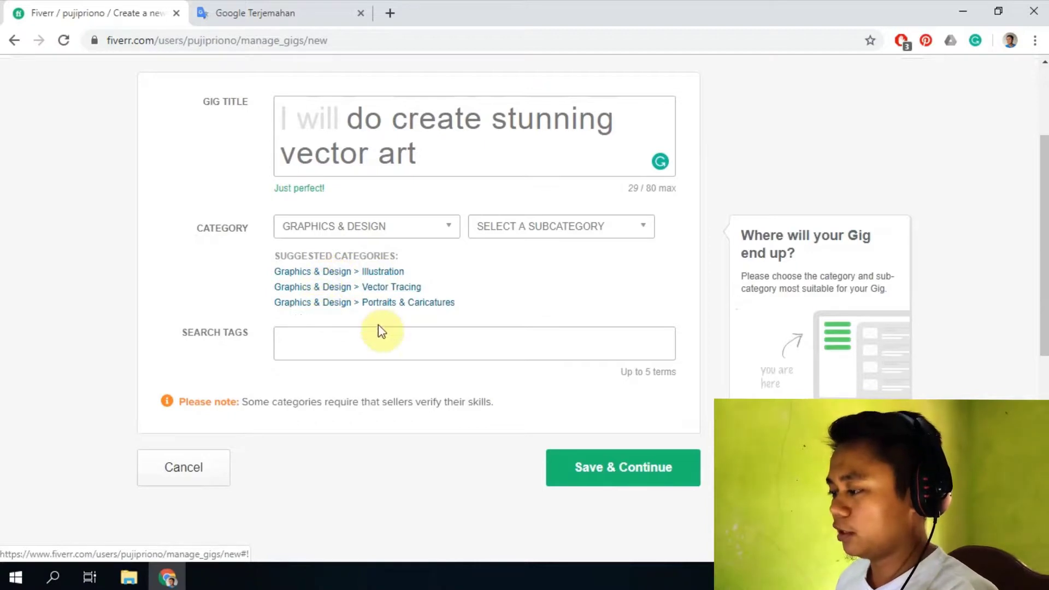
{"action": "left_click", "coordinate": [396, 288]}
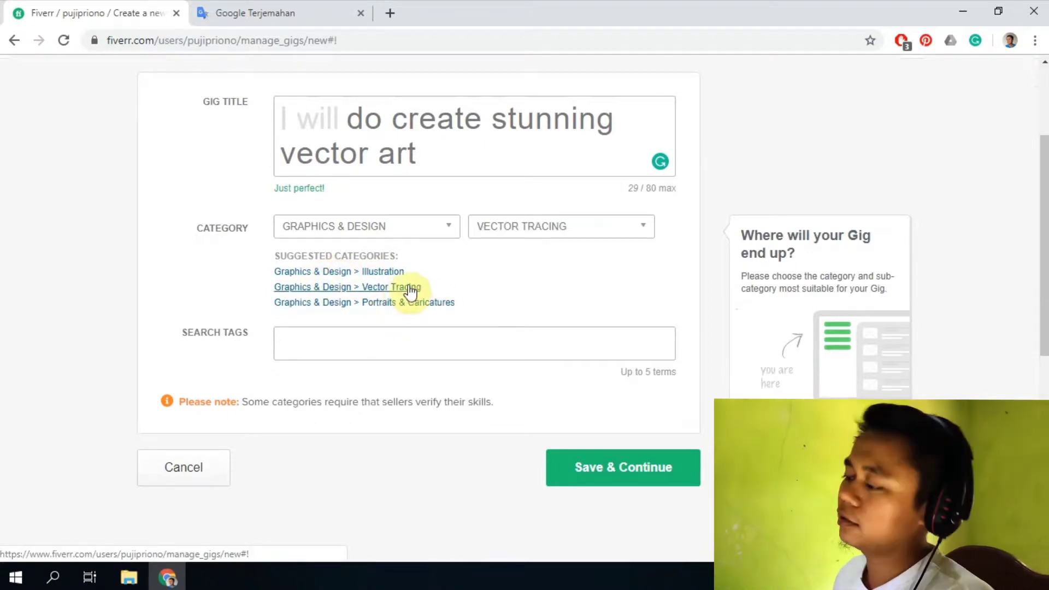
{"action": "scroll", "coordinate": [516, 257], "scroll_direction": "down", "scroll_amount": 3}
{"action": "scroll", "coordinate": [516, 257], "scroll_direction": "up", "scroll_amount": 3}
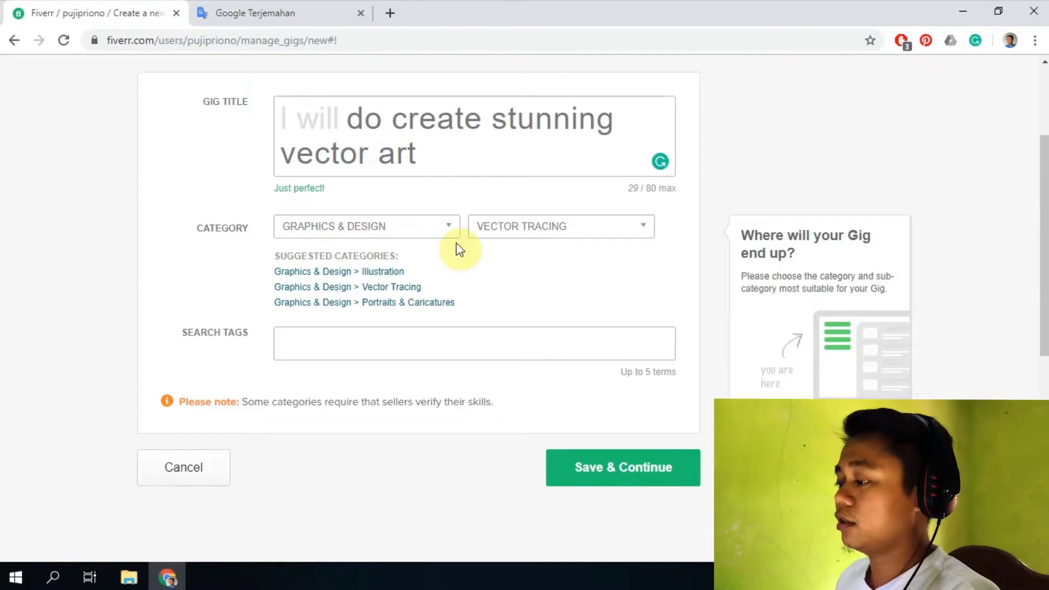
{"action": "left_click", "coordinate": [449, 227]}
{"action": "scroll", "coordinate": [345, 328], "scroll_direction": "down", "scroll_amount": 3}
{"action": "scroll", "coordinate": [322, 306], "scroll_direction": "up", "scroll_amount": 3}
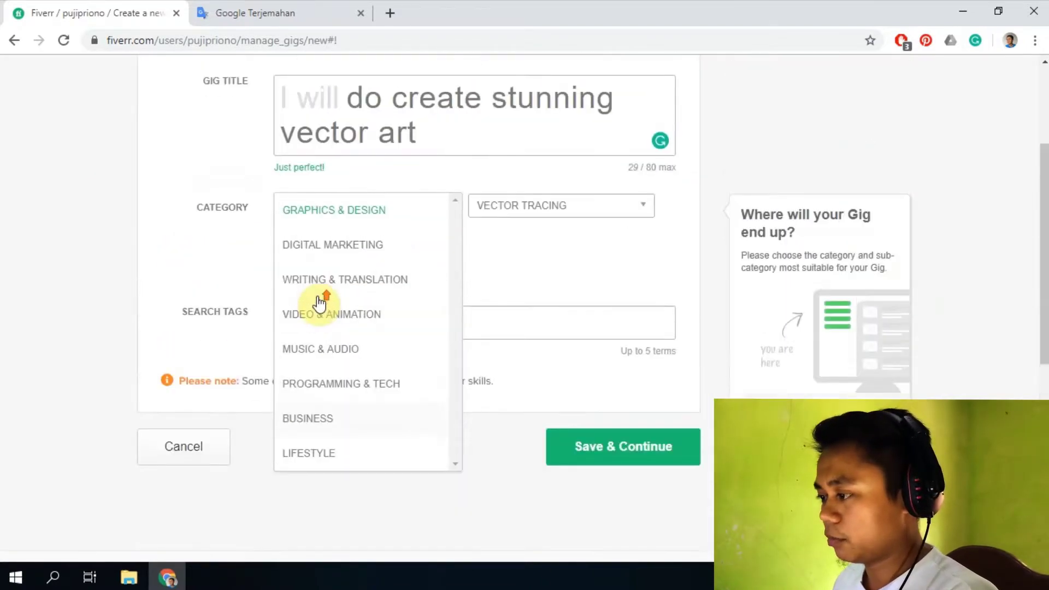
{"action": "left_click", "coordinate": [547, 281]}
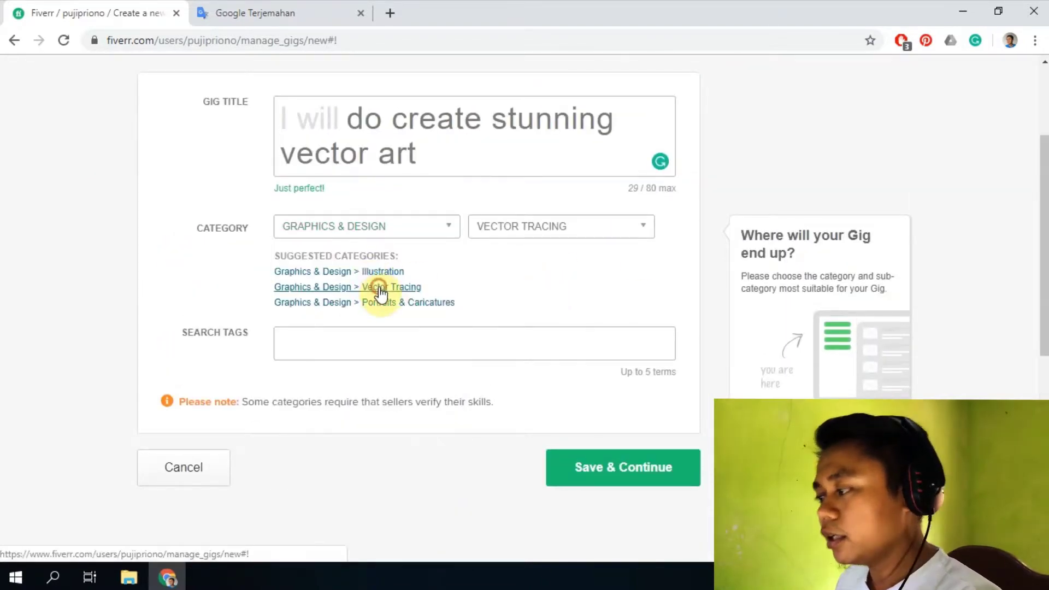
Step: Add the suggested term "vector art" as a search tag for the gig
{"action": "scroll", "coordinate": [383, 273], "scroll_direction": "down", "scroll_amount": 2}
{"action": "left_click", "coordinate": [326, 264]}
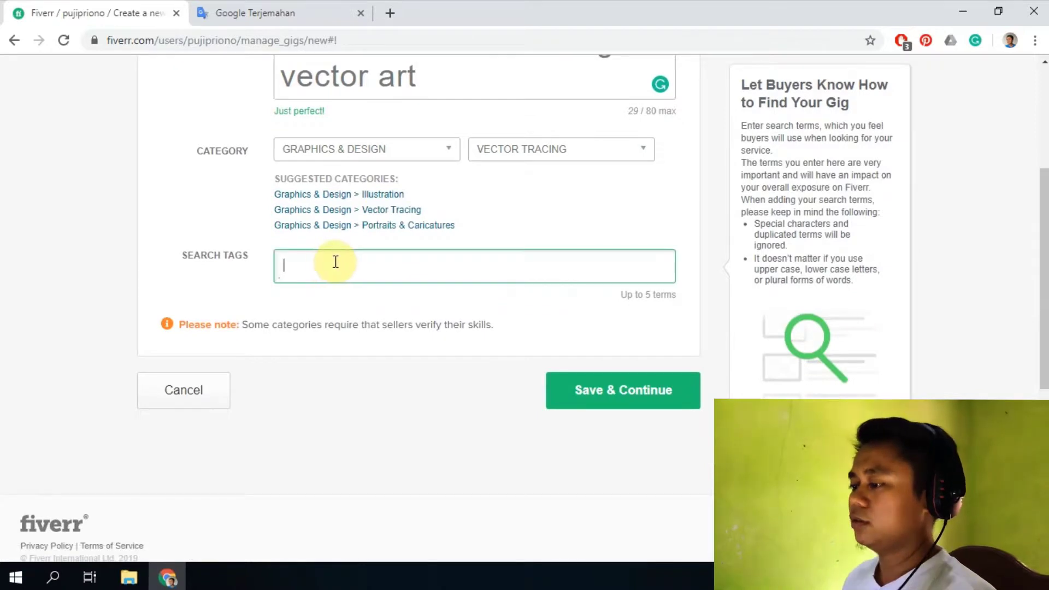
{"action": "type", "text": "vec"}
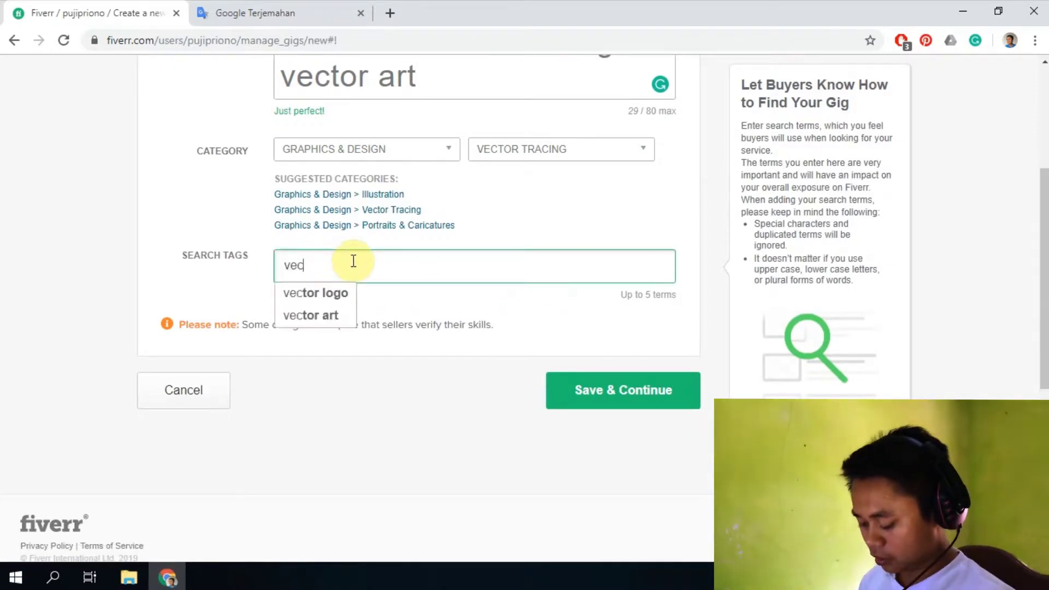
{"action": "type", "text": "tor ar"}
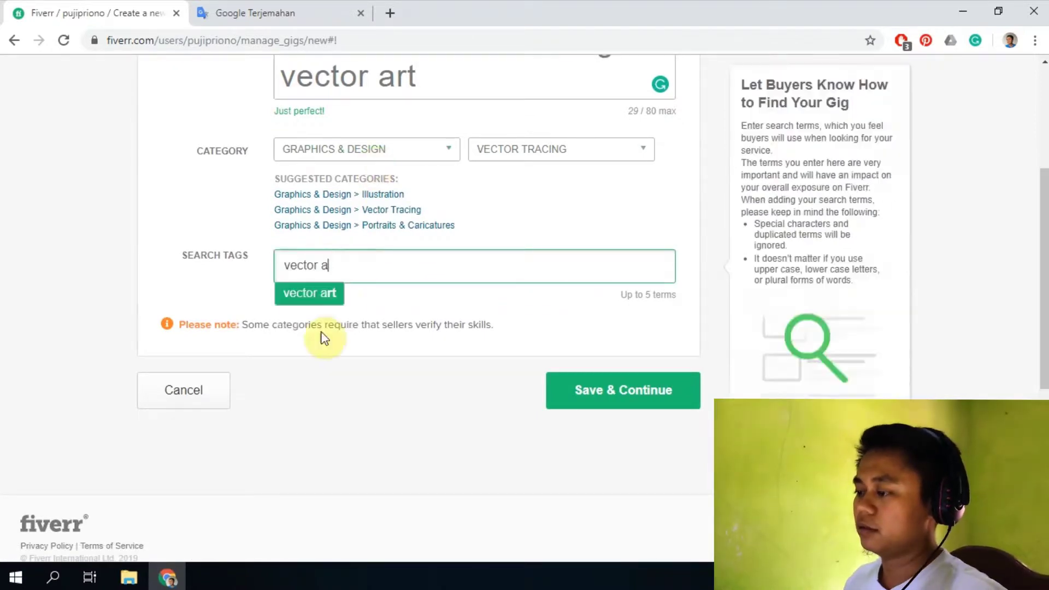
{"action": "left_click", "coordinate": [328, 294]}
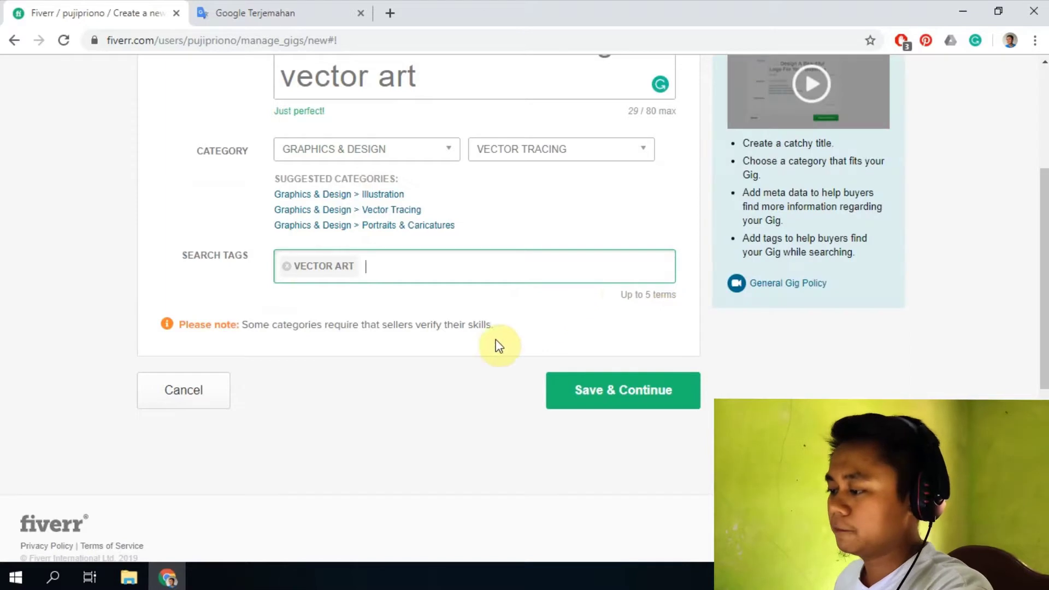
Step: Review the skill verification note and the completed overview form, and save it to continue to the gig's pricing stage
{"action": "scroll", "coordinate": [311, 376], "scroll_direction": "down", "scroll_amount": 3}
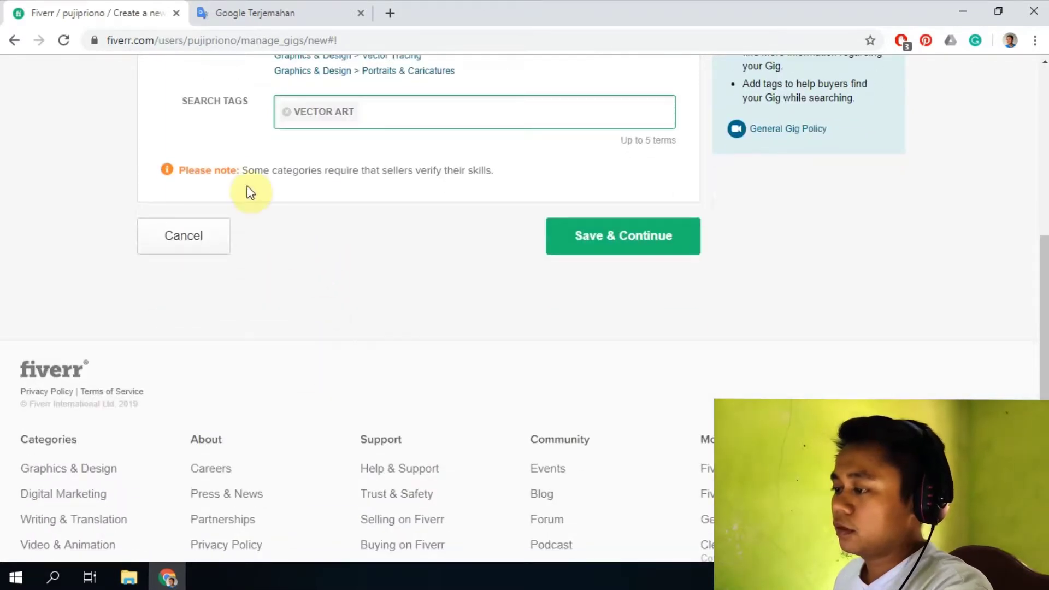
{"action": "left_click_drag", "start_coordinate": [242, 172], "coordinate": [379, 166]}
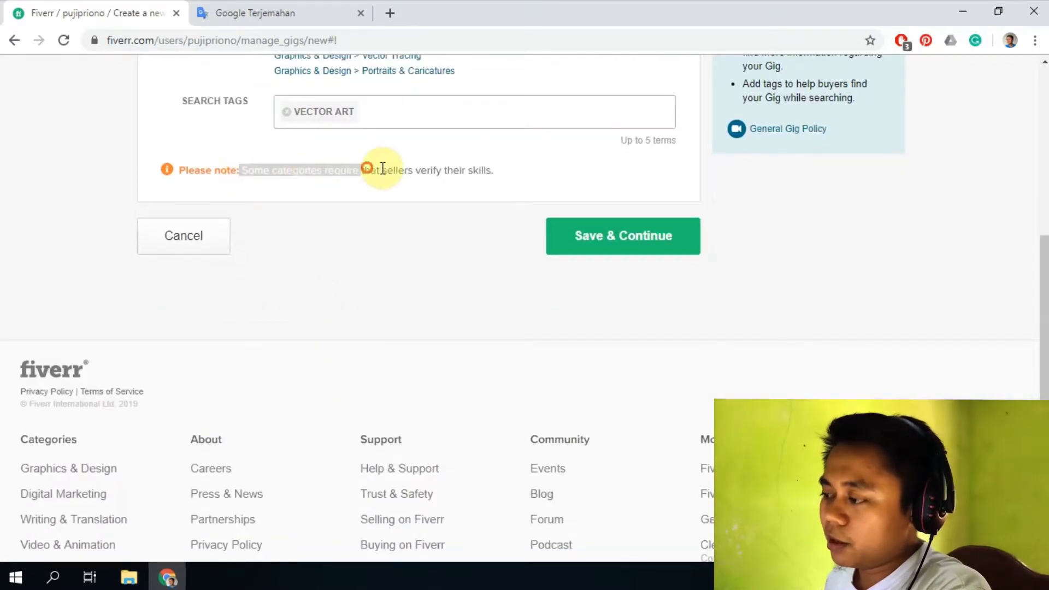
{"action": "left_click", "coordinate": [436, 199]}
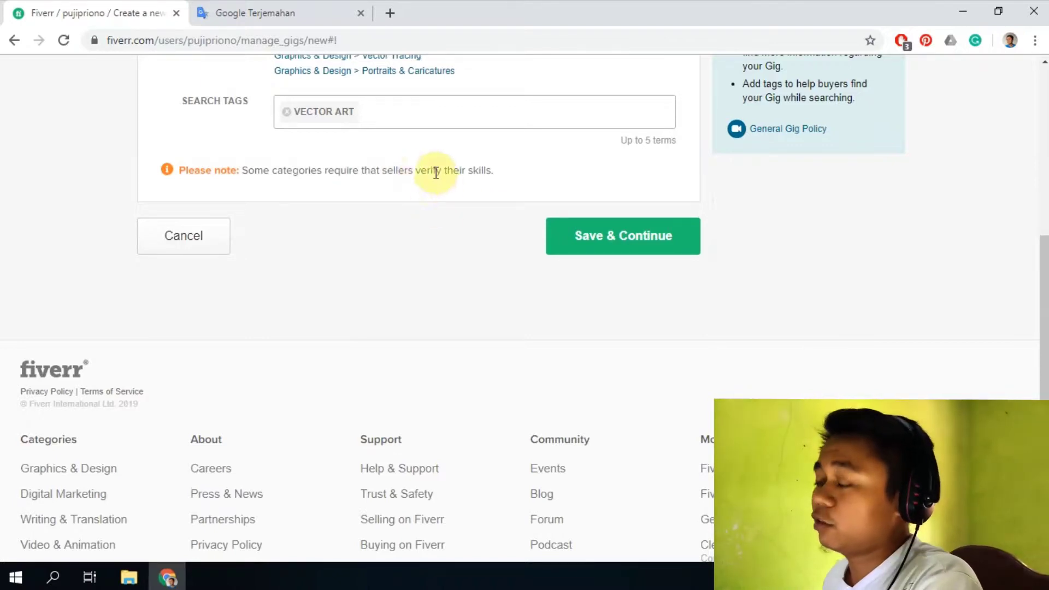
{"action": "mouse_move", "coordinate": [403, 148]}
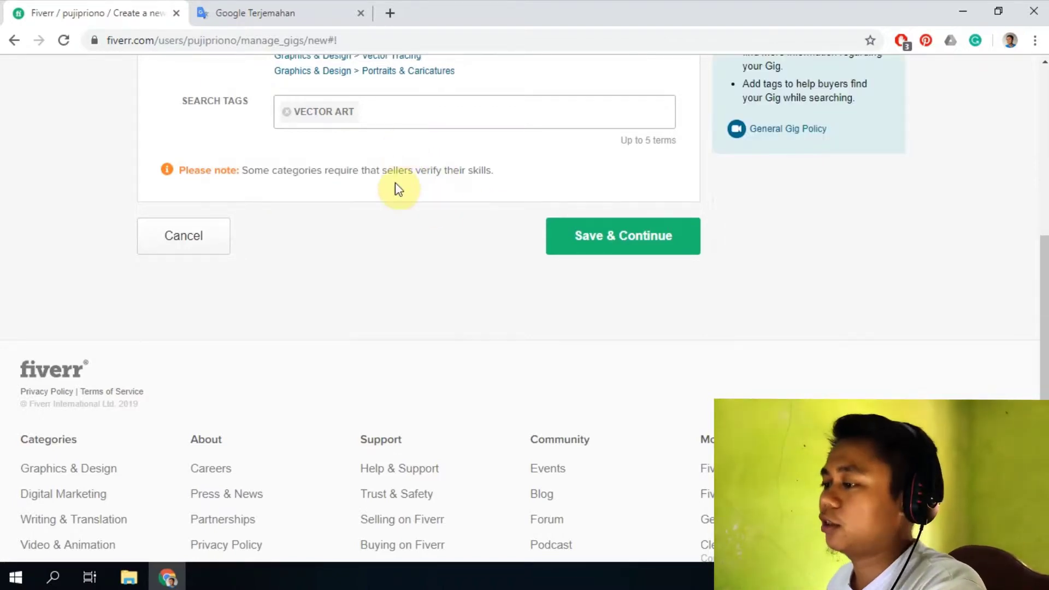
{"action": "scroll", "coordinate": [288, 243], "scroll_direction": "up", "scroll_amount": 3}
{"action": "scroll", "coordinate": [136, 290], "scroll_direction": "up", "scroll_amount": 5}
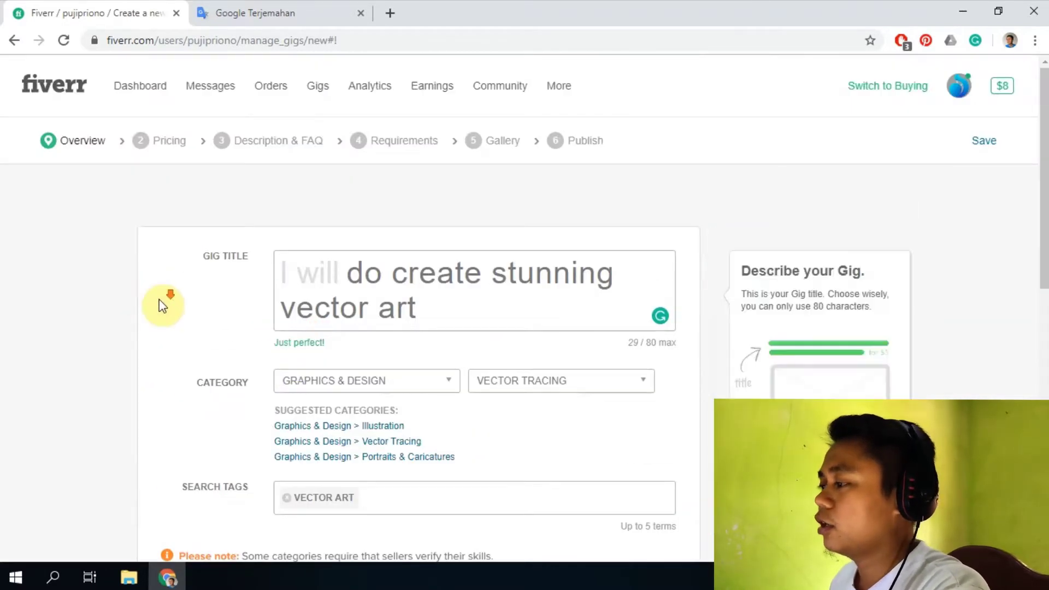
{"action": "scroll", "coordinate": [162, 310], "scroll_direction": "down", "scroll_amount": 8}
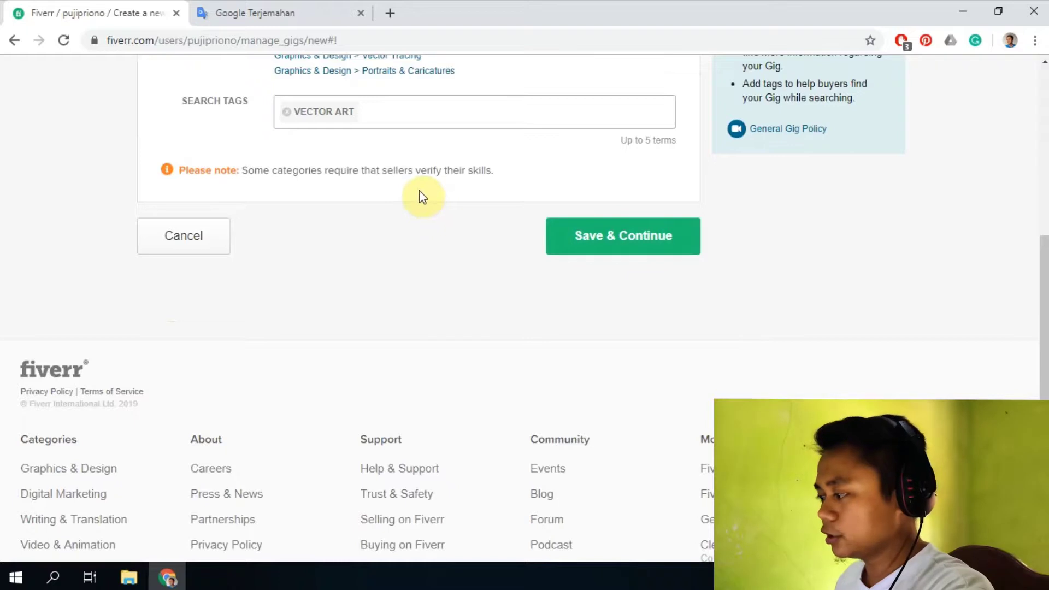
{"action": "left_click", "coordinate": [604, 245]}
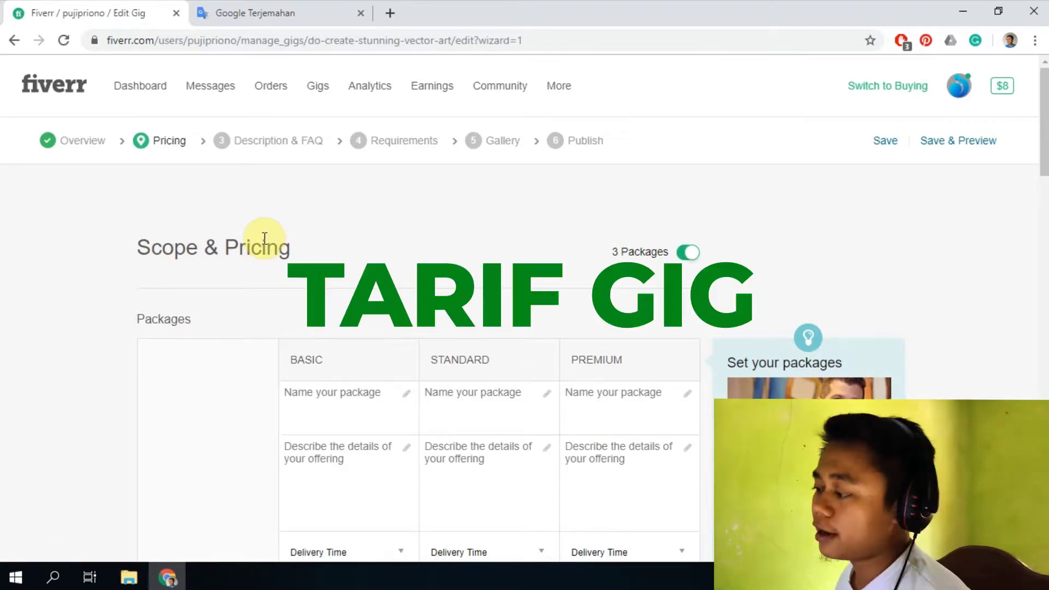
{"action": "scroll", "coordinate": [295, 262], "scroll_direction": "down", "scroll_amount": 5}
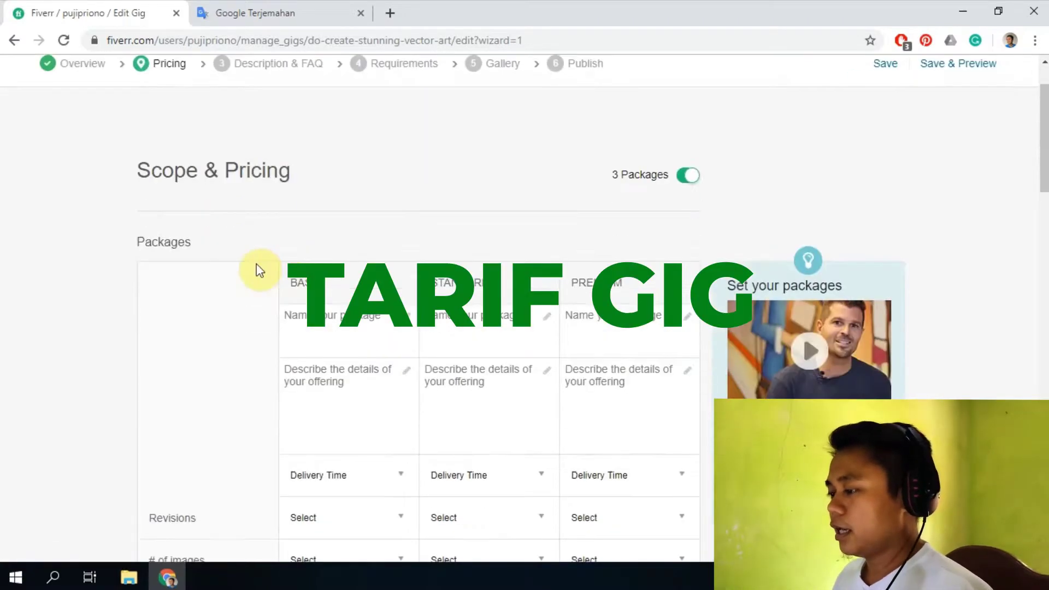
Step: Turn the three-package option off and back on to compare the single-package and three-package tables
{"action": "scroll", "coordinate": [410, 286], "scroll_direction": "up", "scroll_amount": 3}
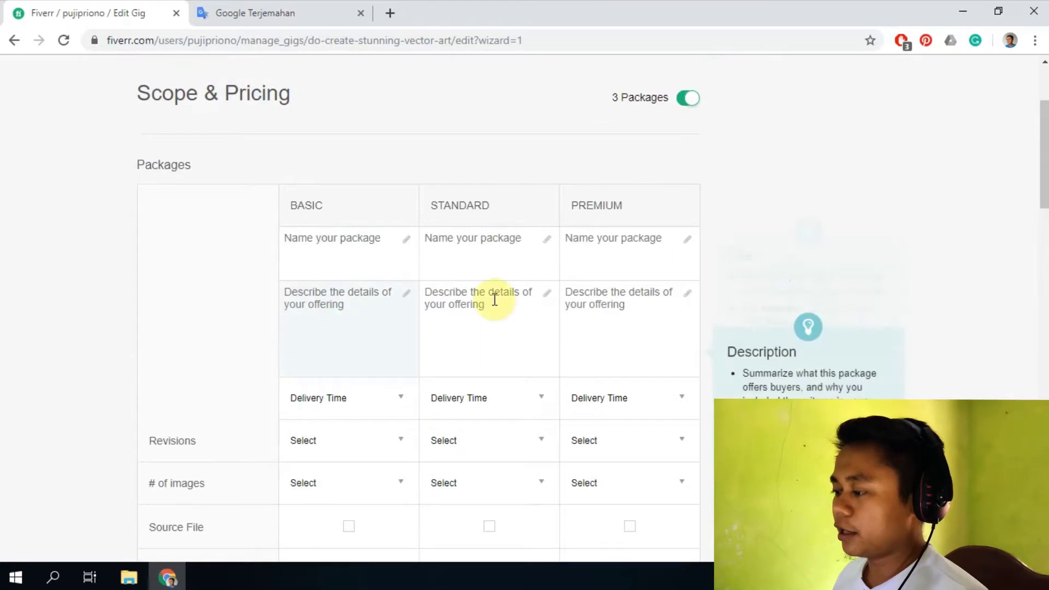
{"action": "scroll", "coordinate": [596, 311], "scroll_direction": "up", "scroll_amount": 3}
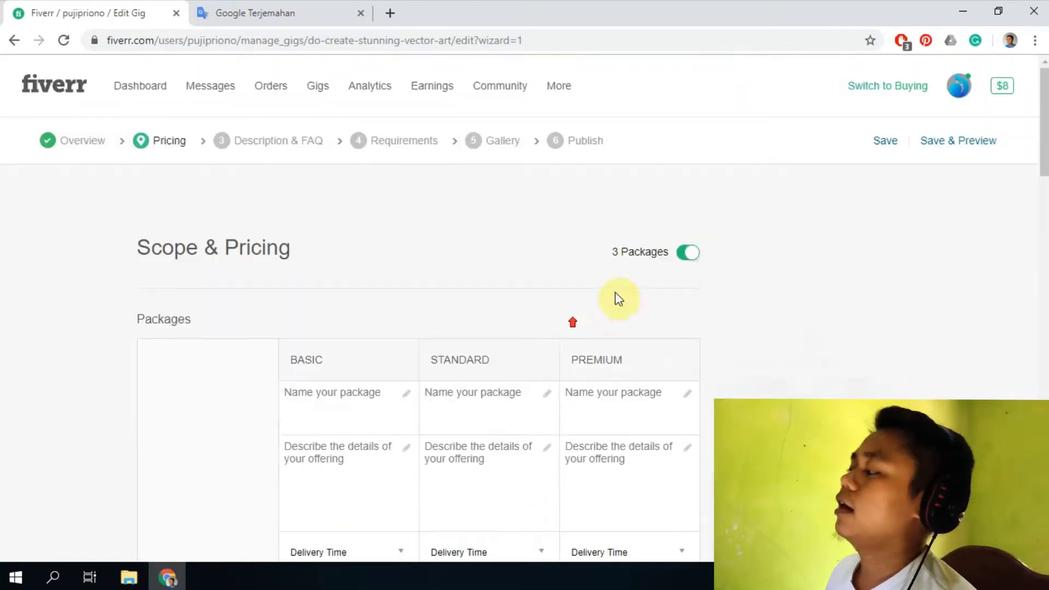
{"action": "left_click", "coordinate": [686, 255]}
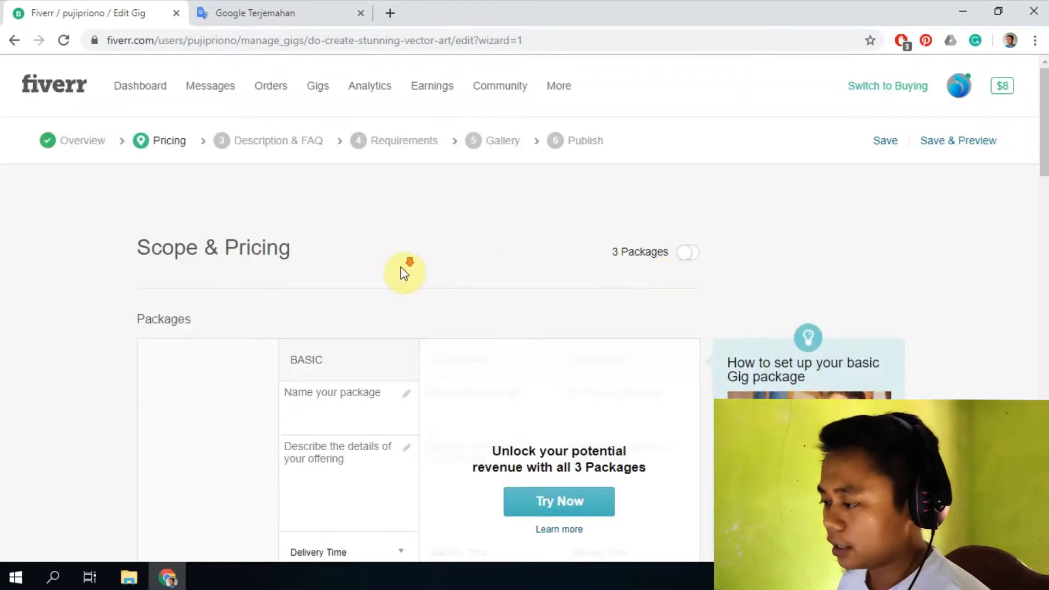
{"action": "scroll", "coordinate": [437, 265], "scroll_direction": "down", "scroll_amount": 3}
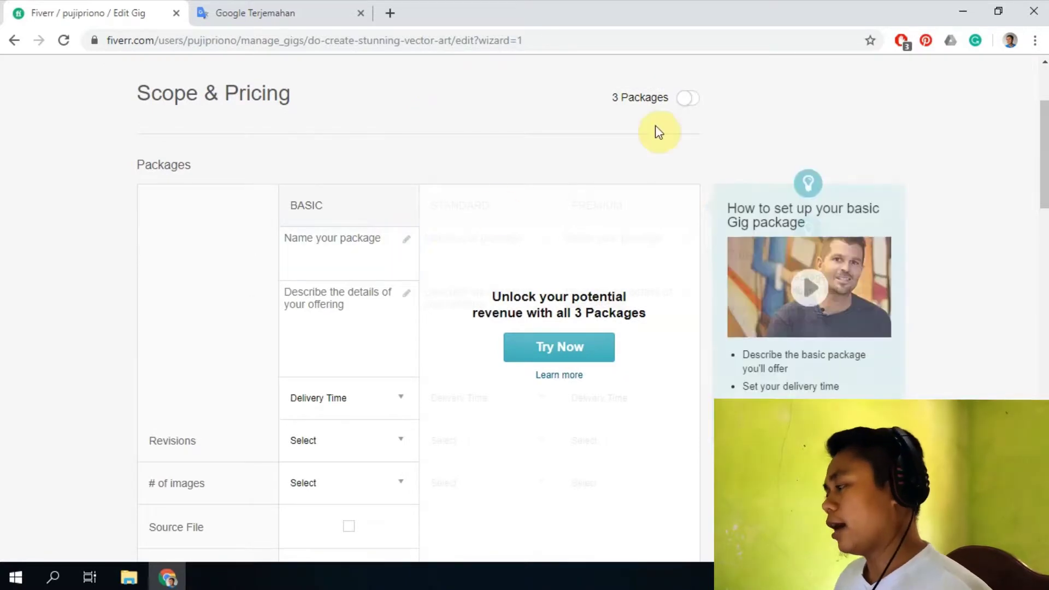
{"action": "left_click", "coordinate": [688, 98]}
{"action": "left_click", "coordinate": [556, 377]}
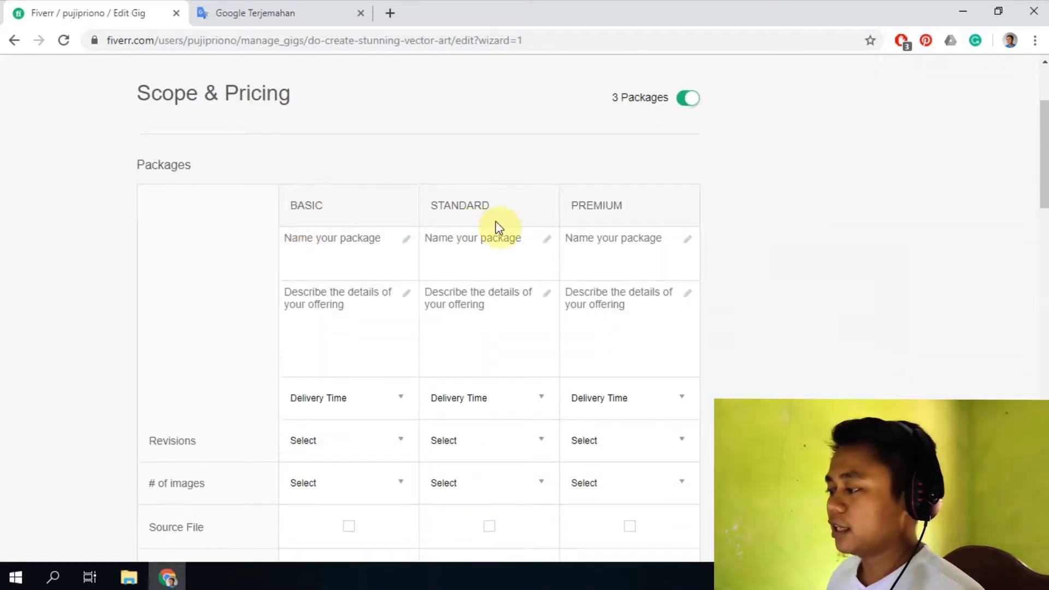
{"action": "mouse_move", "coordinate": [710, 211]}
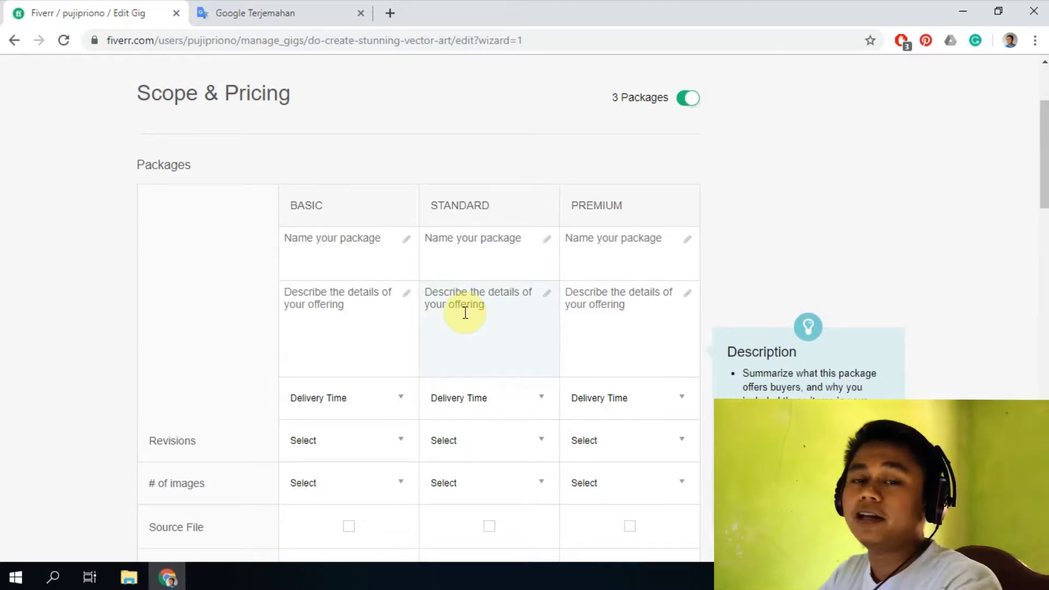
Step: Turn off the three-package option and set the Basic package's delivery time to 3 days
{"action": "scroll", "coordinate": [464, 312], "scroll_direction": "up", "scroll_amount": 3}
{"action": "left_click", "coordinate": [686, 251]}
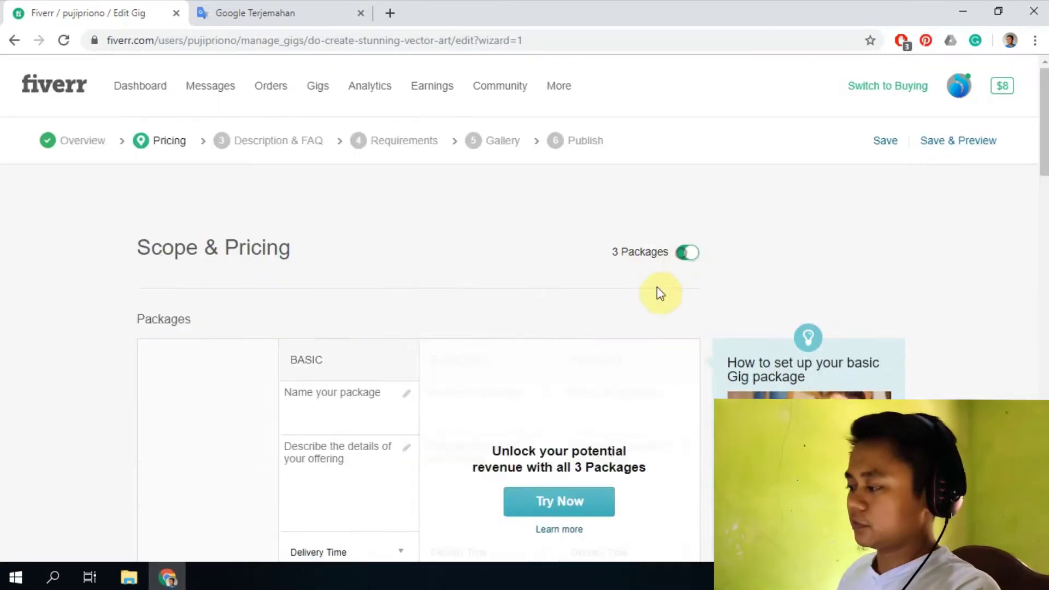
{"action": "scroll", "coordinate": [497, 307], "scroll_direction": "down", "scroll_amount": 4}
{"action": "scroll", "coordinate": [383, 278], "scroll_direction": "down", "scroll_amount": 1}
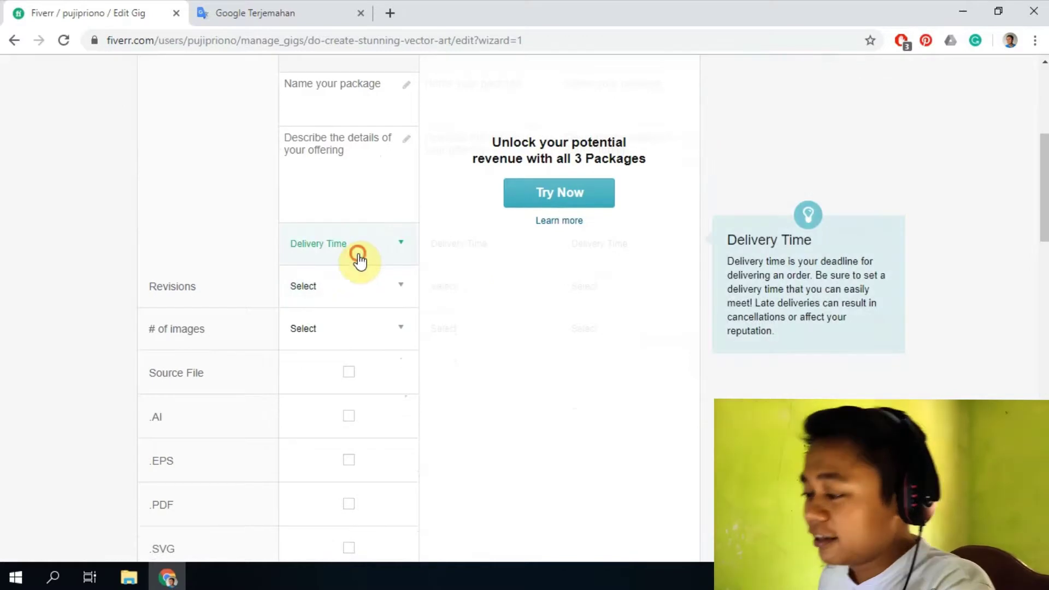
{"action": "left_click", "coordinate": [356, 259]}
{"action": "left_click", "coordinate": [328, 328]}
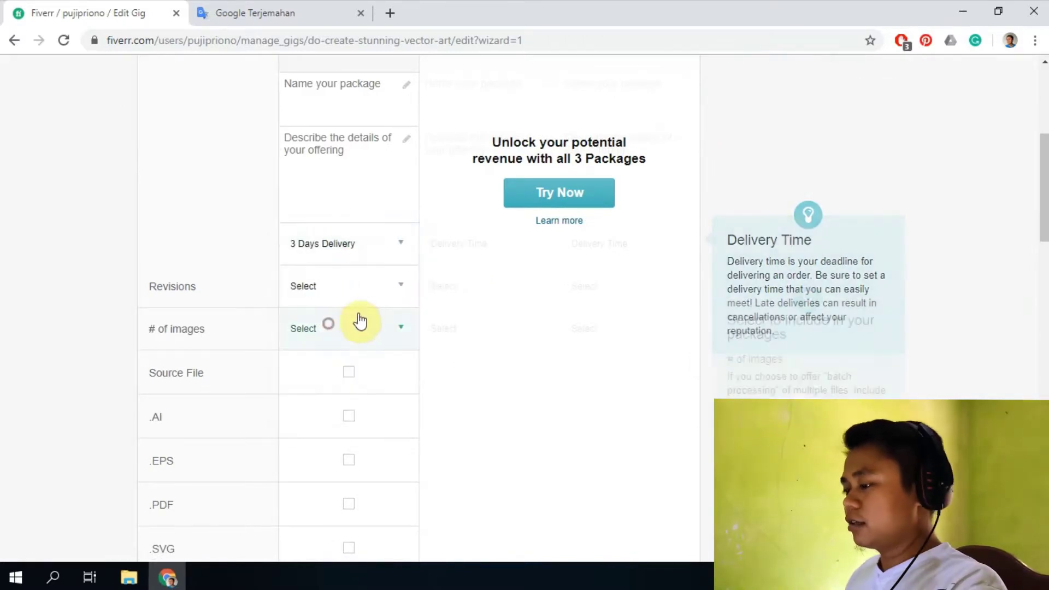
Step: Set the Basic package to 2 revisions and 1 image
{"action": "scroll", "coordinate": [175, 206], "scroll_direction": "down", "scroll_amount": 1}
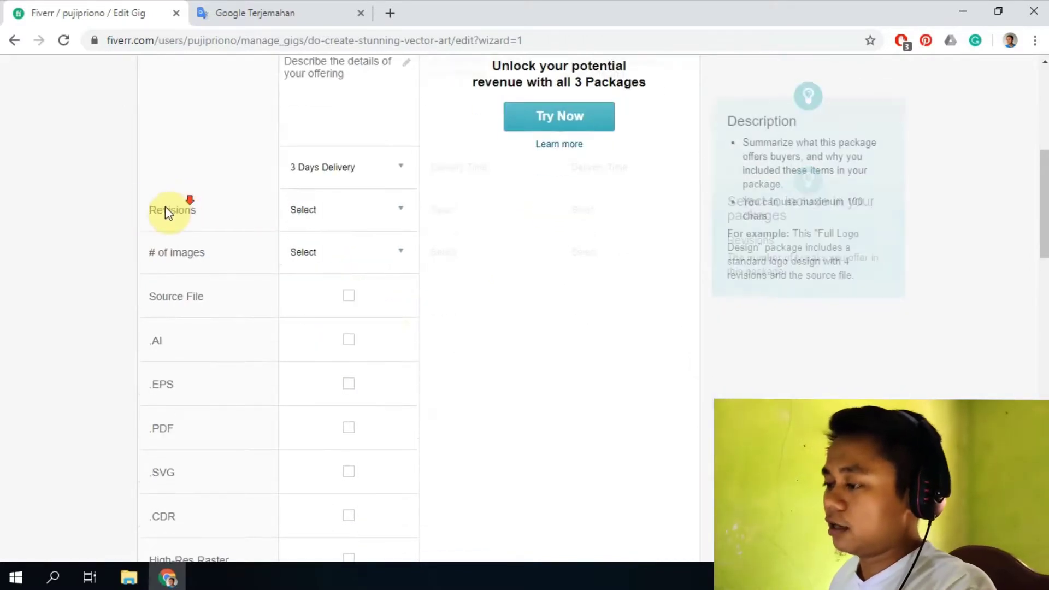
{"action": "left_click", "coordinate": [359, 218]}
{"action": "left_click", "coordinate": [295, 337]}
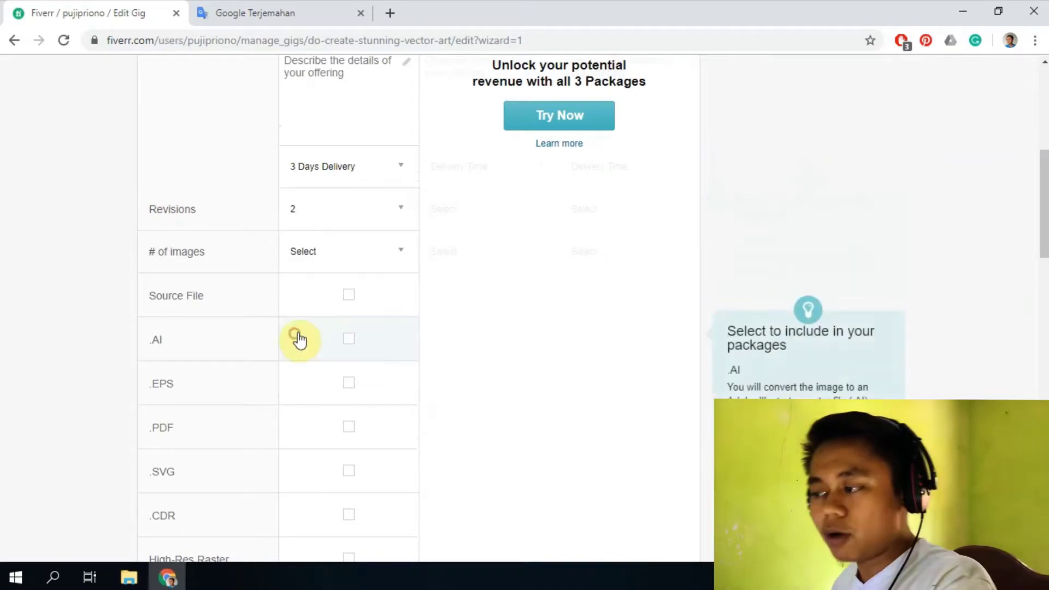
{"action": "scroll", "coordinate": [230, 186], "scroll_direction": "down", "scroll_amount": 1}
{"action": "left_click", "coordinate": [339, 172]}
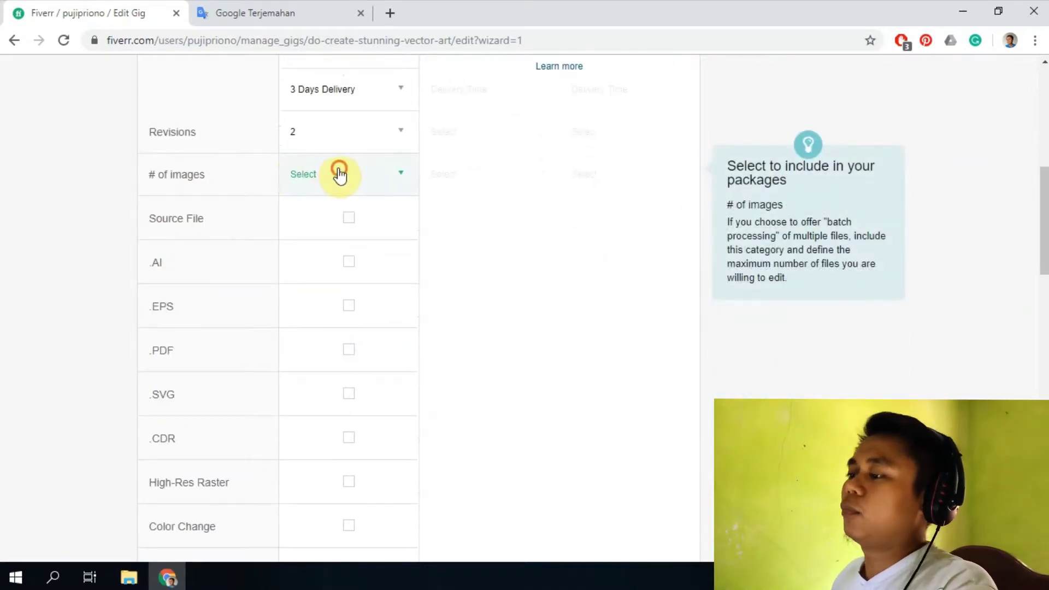
{"action": "left_click", "coordinate": [303, 231]}
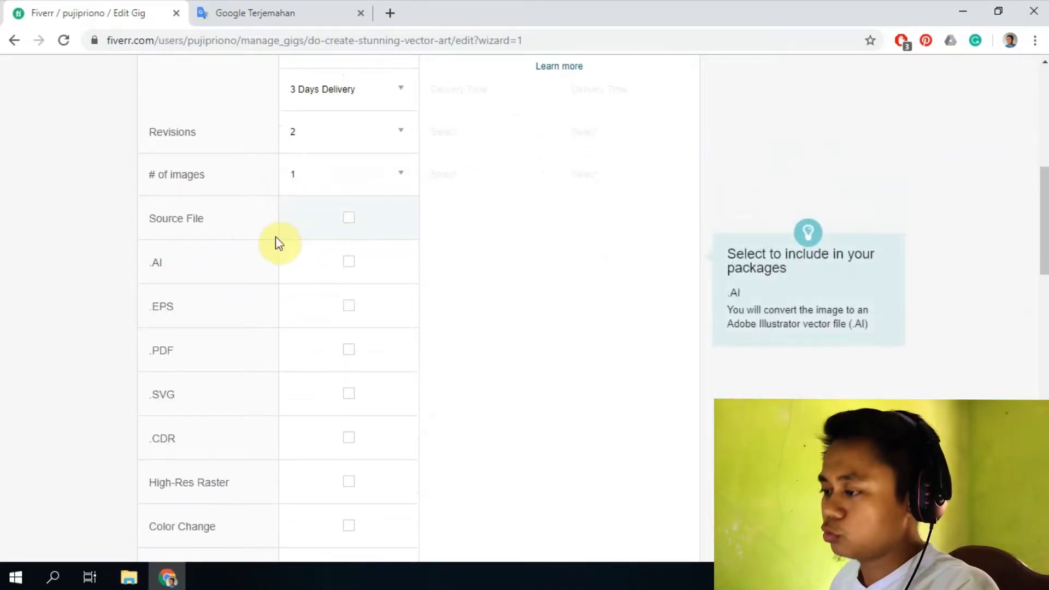
Step: Include the source file and the .AI format in the Basic package
{"action": "scroll", "coordinate": [273, 241], "scroll_direction": "down", "scroll_amount": 1}
{"action": "left_click", "coordinate": [353, 145]}
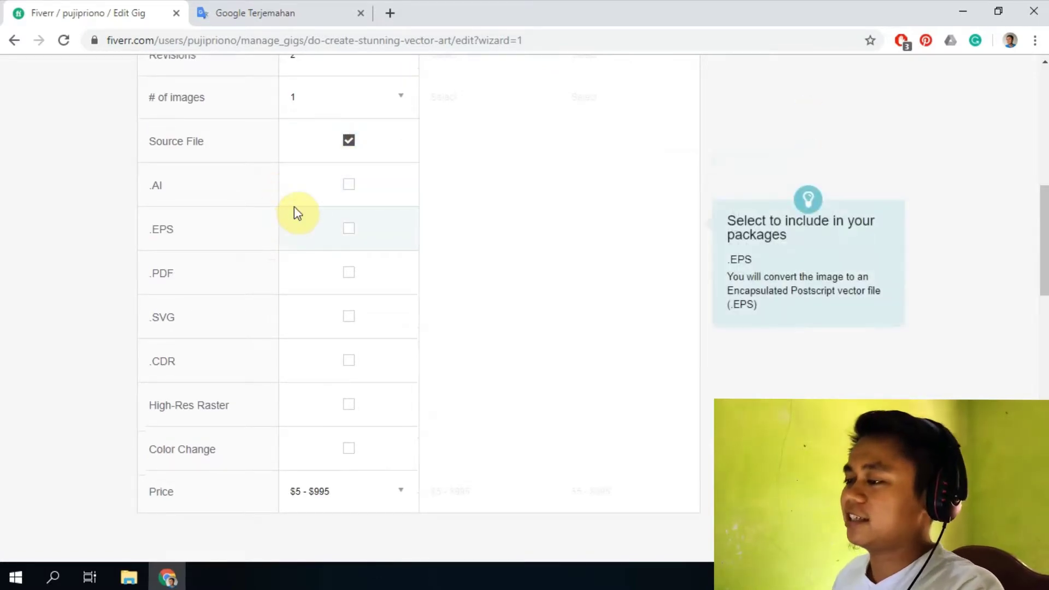
{"action": "left_click", "coordinate": [348, 183]}
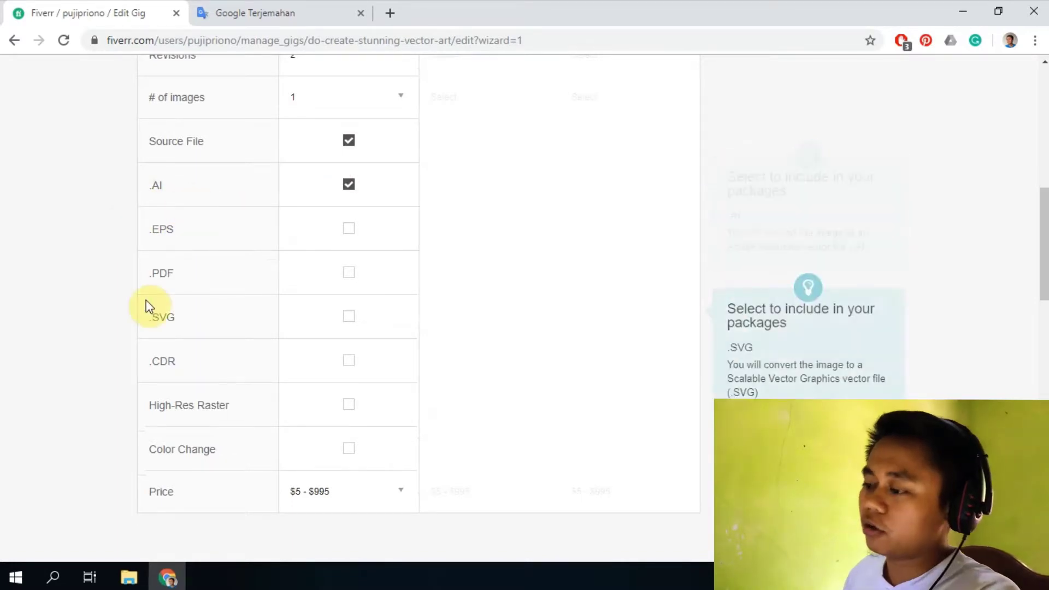
Step: Set the Basic package's price to $15
{"action": "scroll", "coordinate": [146, 301], "scroll_direction": "down", "scroll_amount": 1}
{"action": "scroll", "coordinate": [126, 280], "scroll_direction": "down", "scroll_amount": 2}
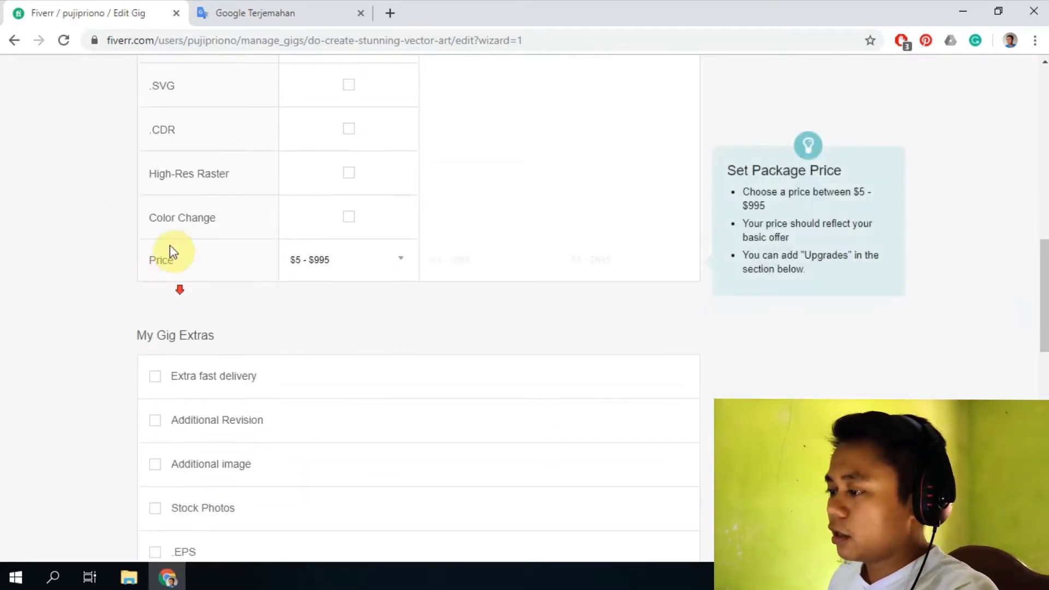
{"action": "scroll", "coordinate": [229, 240], "scroll_direction": "down", "scroll_amount": 1}
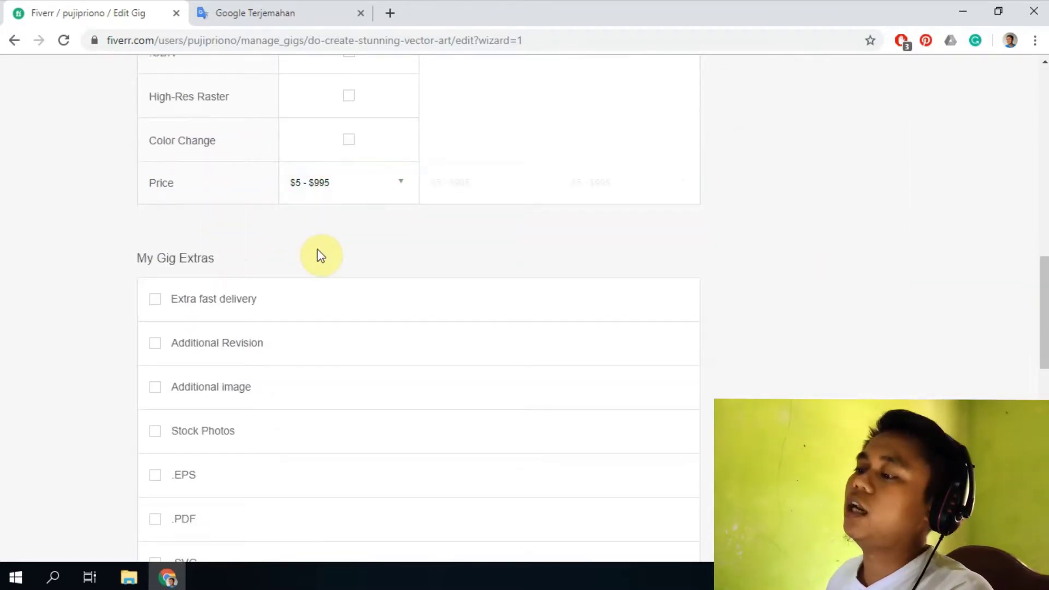
{"action": "left_click", "coordinate": [348, 196]}
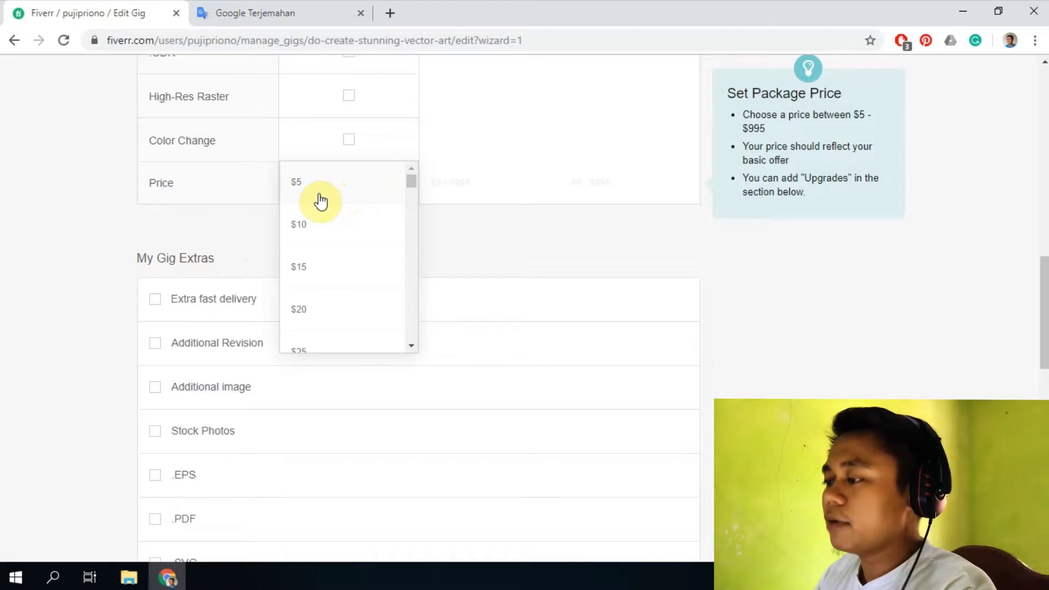
{"action": "scroll", "coordinate": [366, 272], "scroll_direction": "down", "scroll_amount": 2}
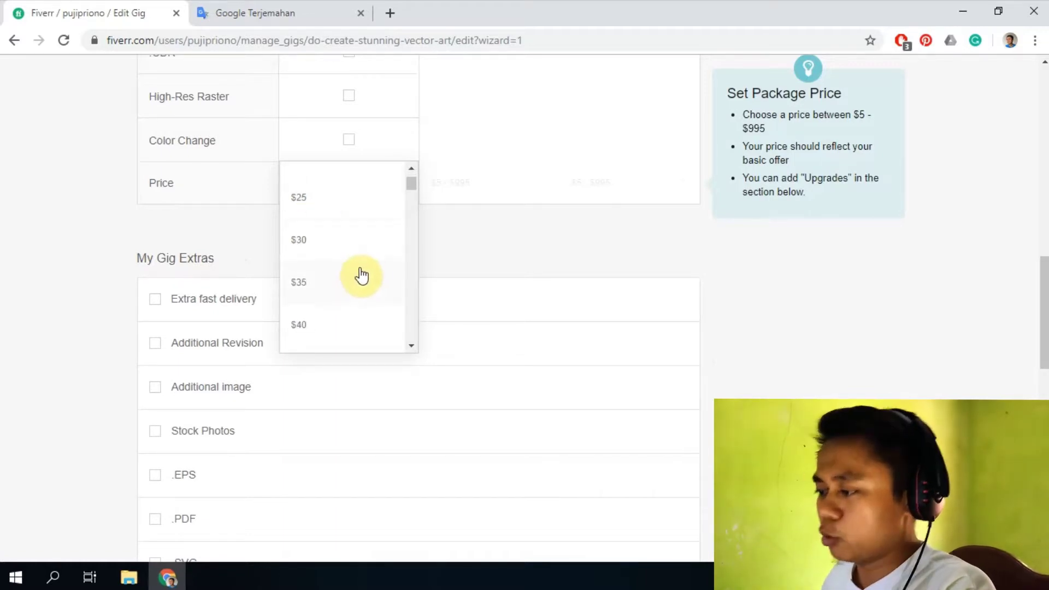
{"action": "scroll", "coordinate": [344, 262], "scroll_direction": "down", "scroll_amount": 5}
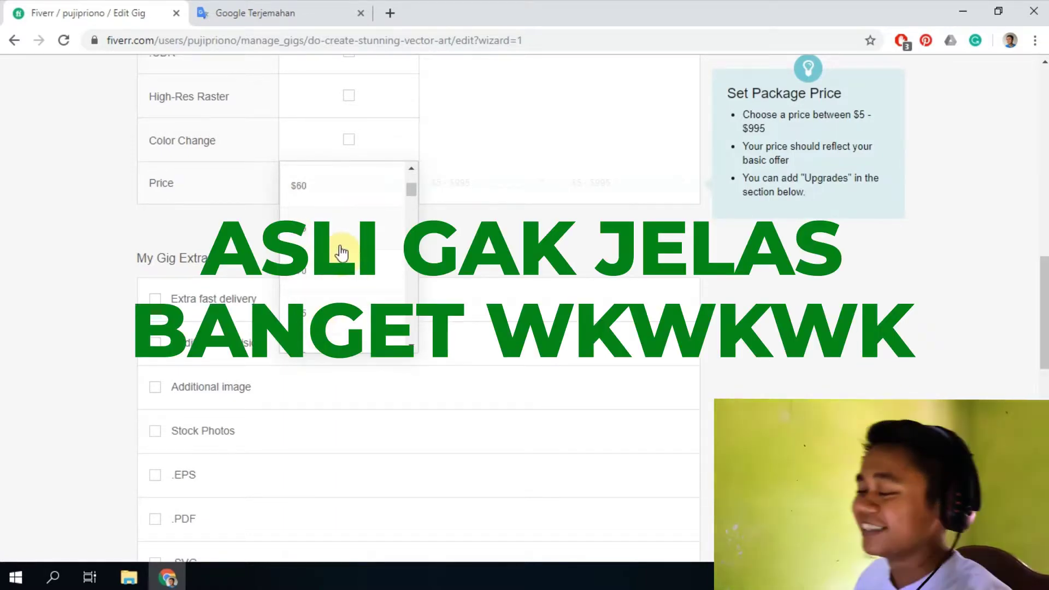
{"action": "scroll", "coordinate": [341, 252], "scroll_direction": "up", "scroll_amount": 6}
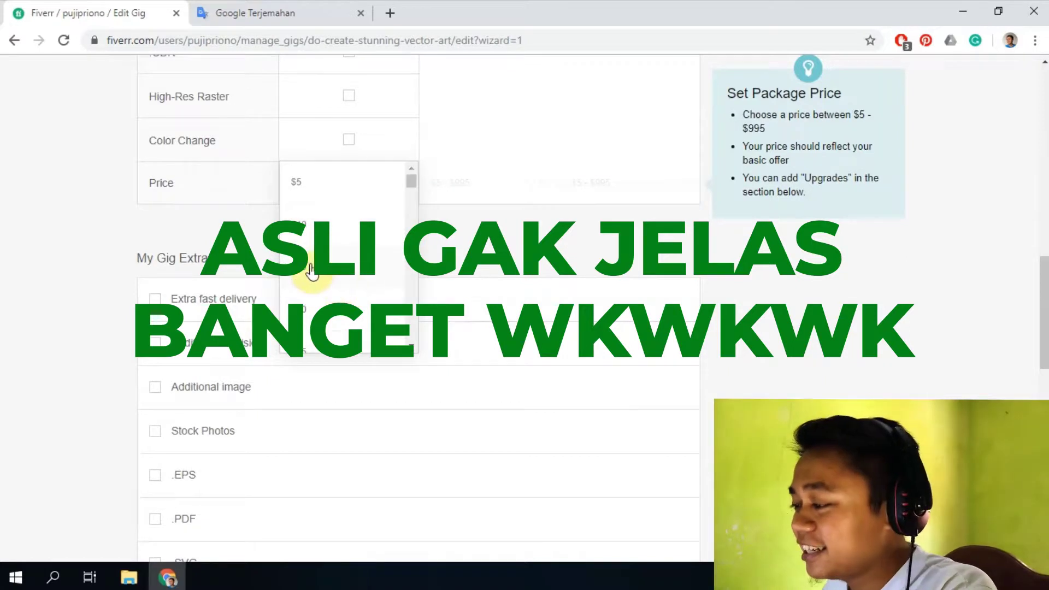
{"action": "left_click", "coordinate": [311, 268]}
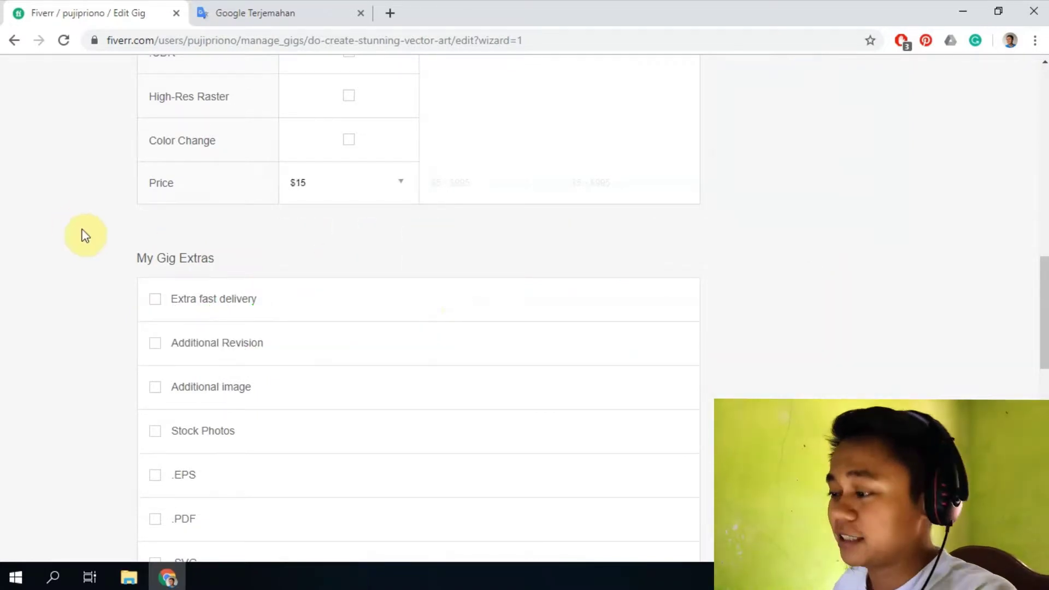
Step: Add the extra fast delivery option to the gig extras, with delivery in 1 day for an extra $10
{"action": "scroll", "coordinate": [86, 235], "scroll_direction": "down", "scroll_amount": 3}
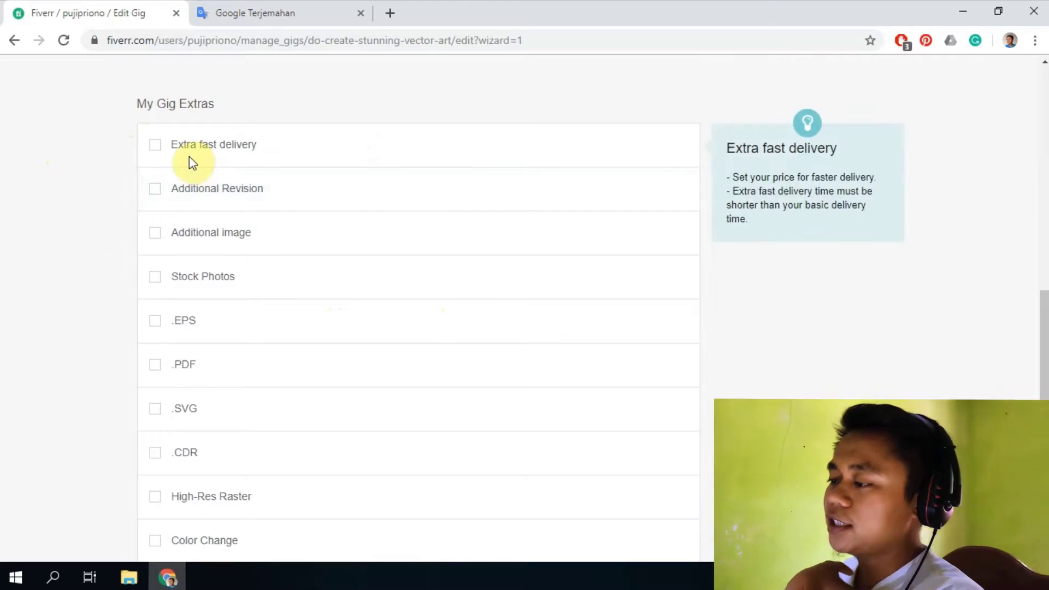
{"action": "left_click", "coordinate": [155, 147]}
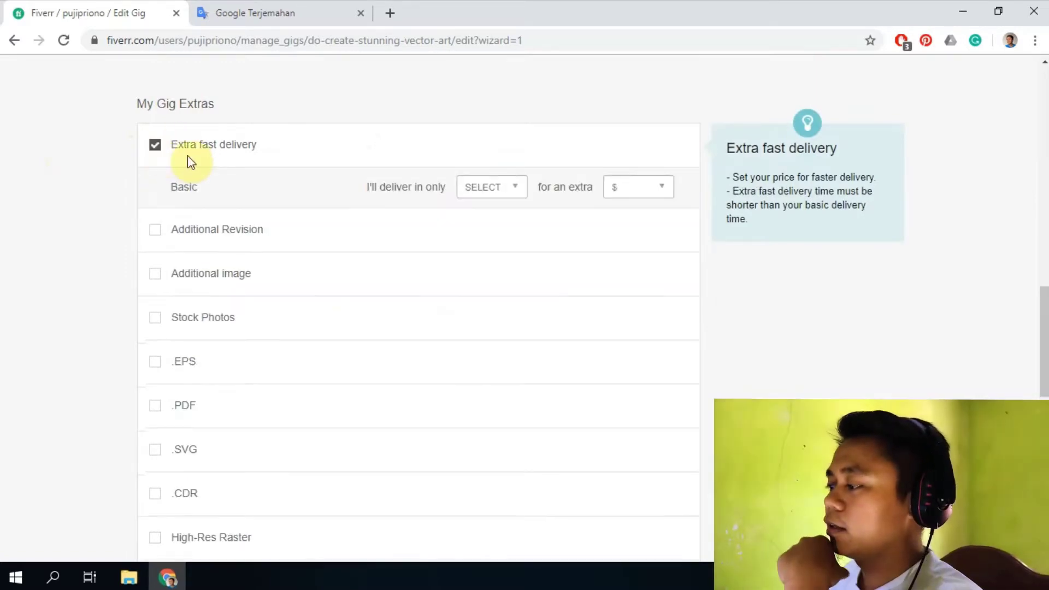
{"action": "scroll", "coordinate": [352, 227], "scroll_direction": "up", "scroll_amount": 15}
{"action": "scroll", "coordinate": [322, 246], "scroll_direction": "down", "scroll_amount": 3}
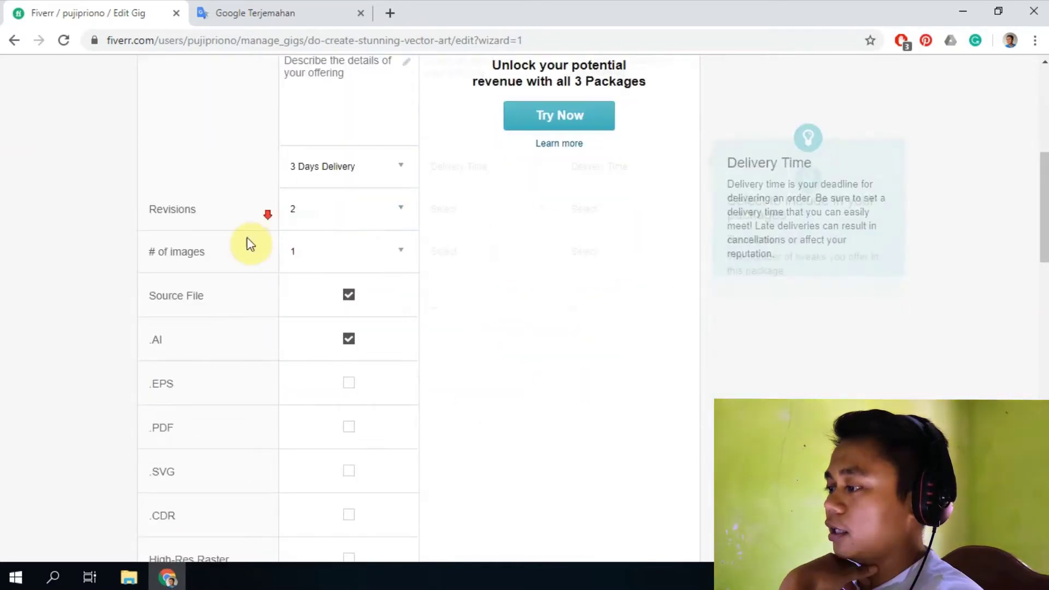
{"action": "scroll", "coordinate": [246, 241], "scroll_direction": "down", "scroll_amount": 10}
{"action": "left_click", "coordinate": [476, 190]}
{"action": "left_click", "coordinate": [487, 226]}
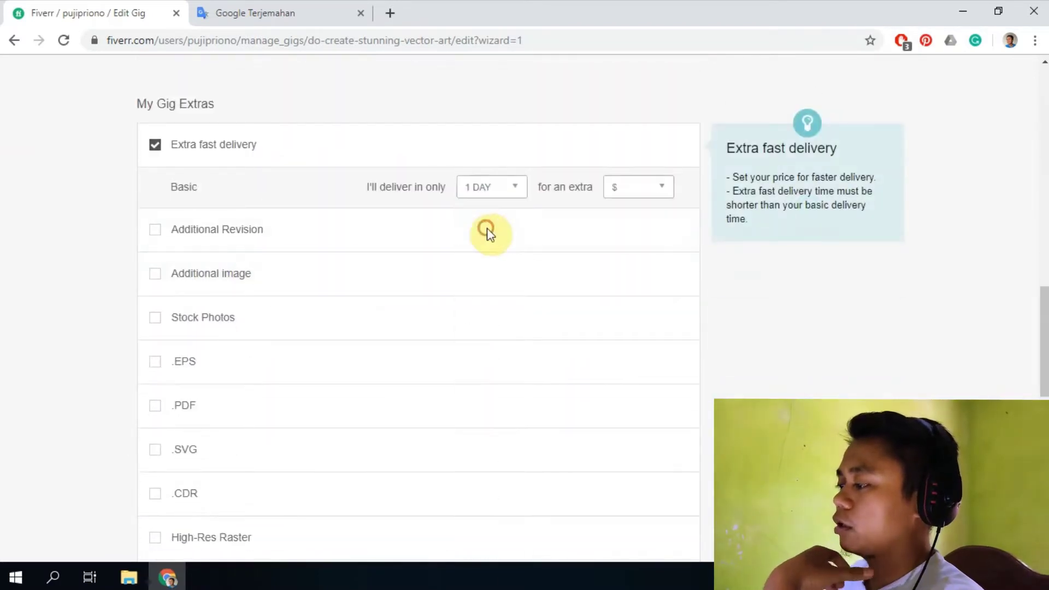
{"action": "left_click", "coordinate": [639, 191]}
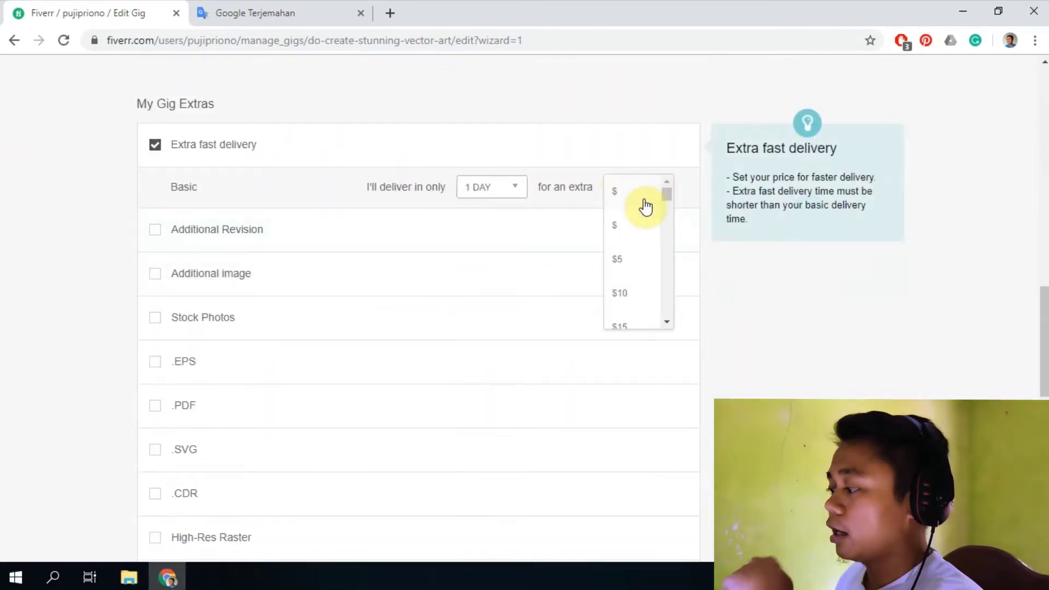
{"action": "scroll", "coordinate": [633, 219], "scroll_direction": "down", "scroll_amount": 1}
{"action": "left_click", "coordinate": [625, 218]}
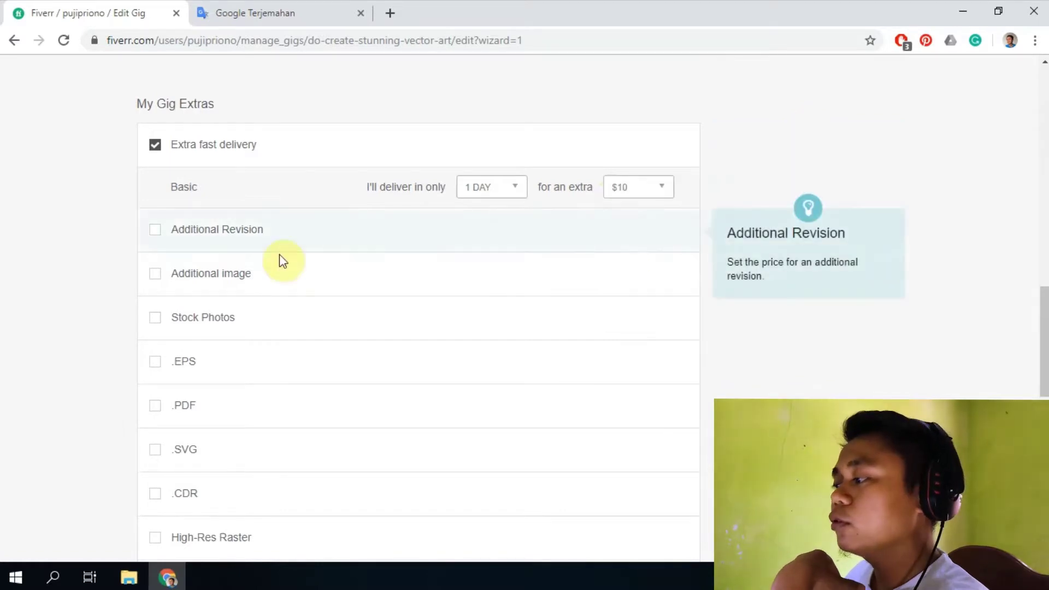
Step: Review the Basic package settings and the remaining gig extras, and try to save the pricing stage and continue
{"action": "scroll", "coordinate": [77, 250], "scroll_direction": "up", "scroll_amount": 10}
{"action": "scroll", "coordinate": [312, 268], "scroll_direction": "down", "scroll_amount": 3}
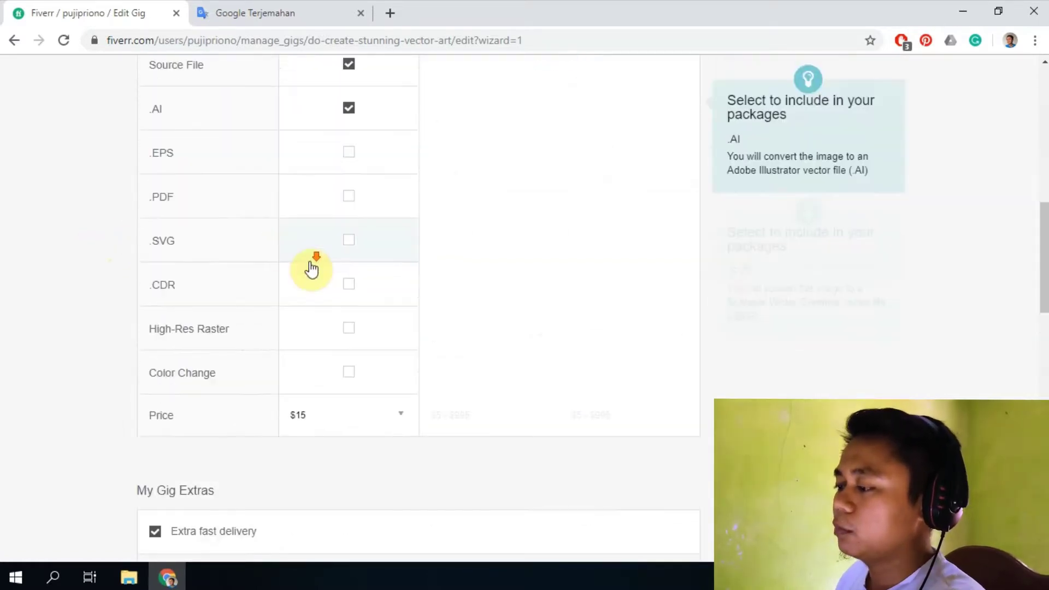
{"action": "scroll", "coordinate": [321, 358], "scroll_direction": "down", "scroll_amount": 5}
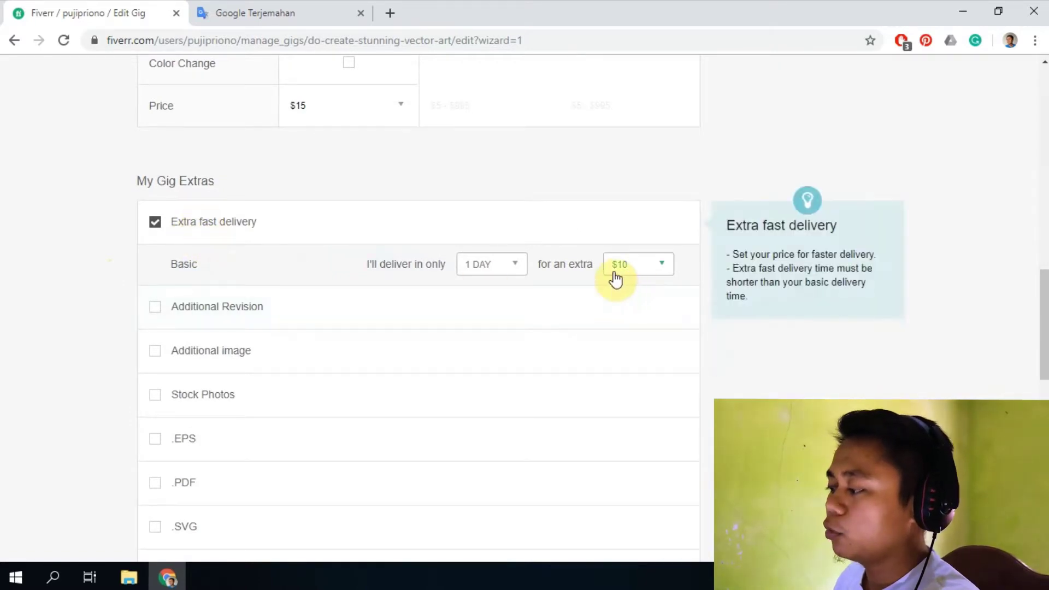
{"action": "scroll", "coordinate": [540, 230], "scroll_direction": "up", "scroll_amount": 1}
{"action": "scroll", "coordinate": [548, 236], "scroll_direction": "down", "scroll_amount": 6}
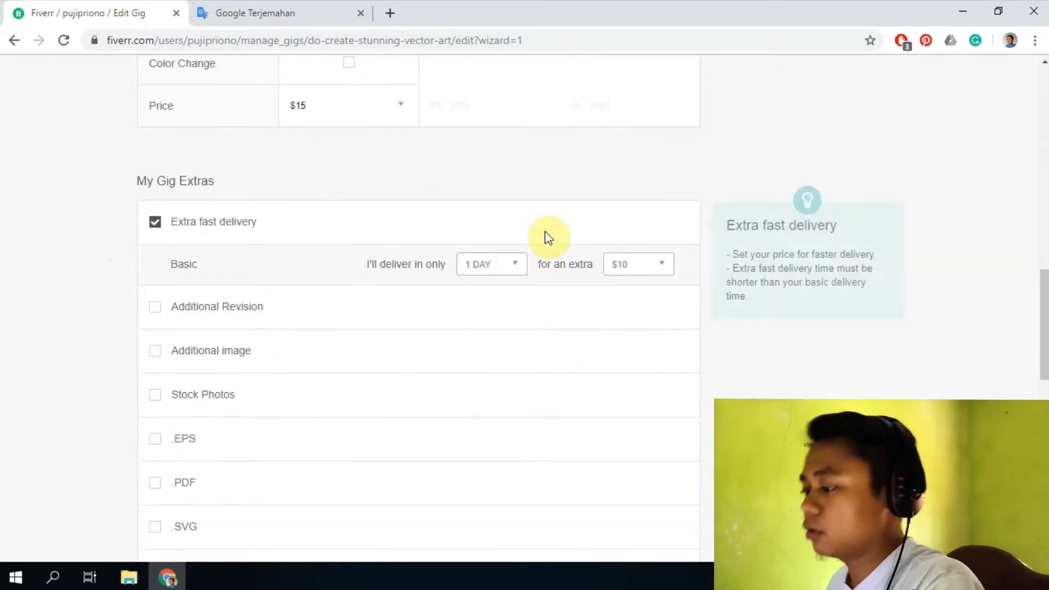
{"action": "scroll", "coordinate": [339, 262], "scroll_direction": "down", "scroll_amount": 1}
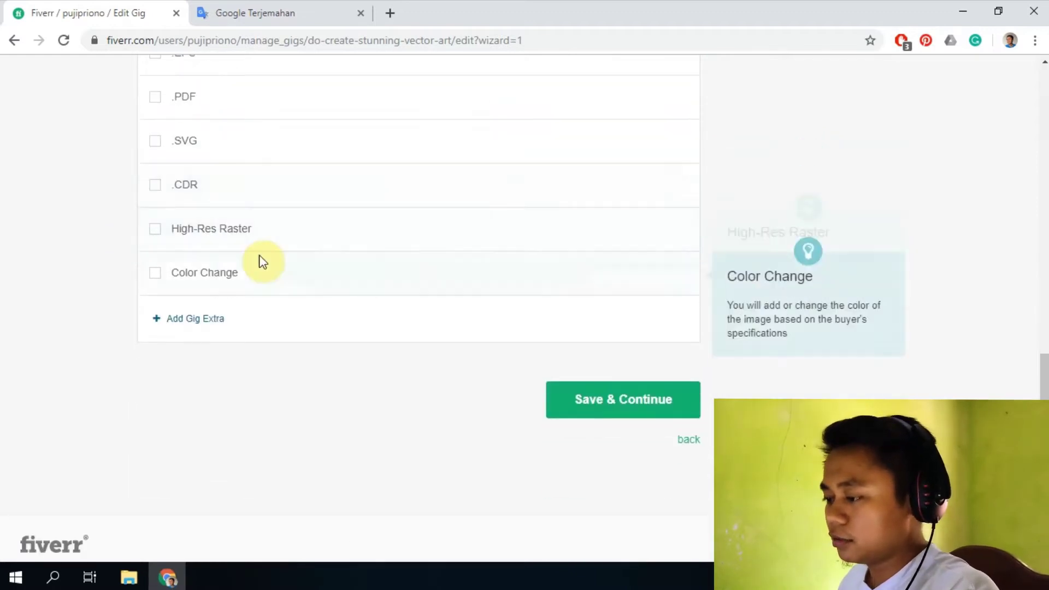
{"action": "scroll", "coordinate": [230, 295], "scroll_direction": "down", "scroll_amount": 2}
{"action": "left_click", "coordinate": [616, 251]}
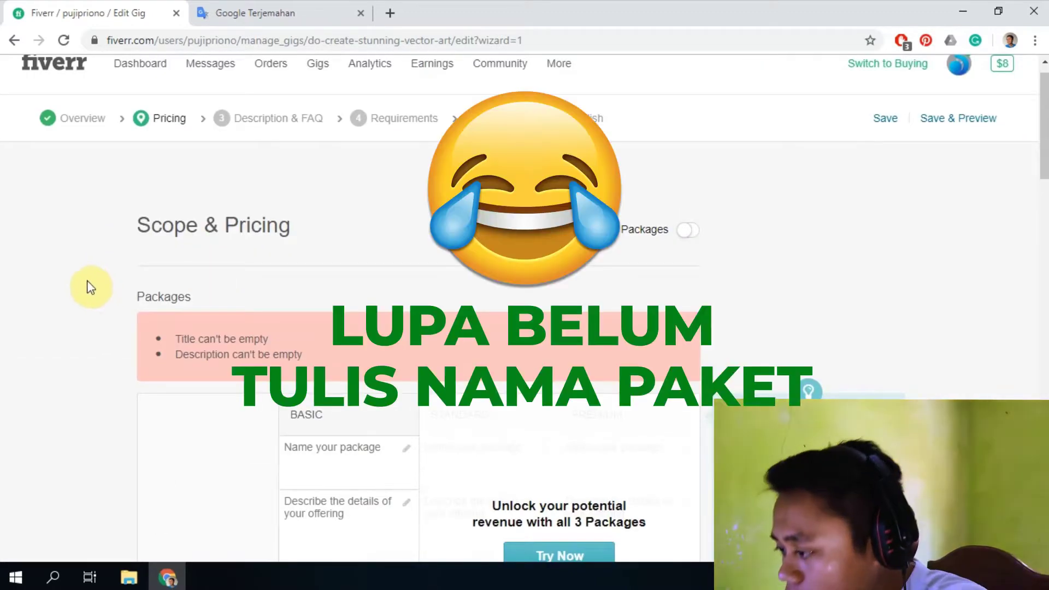
Step: Name the Basic package "do create stunning vector art" and enter the same text as its description
{"action": "scroll", "coordinate": [132, 295], "scroll_direction": "down", "scroll_amount": 3}
{"action": "left_click", "coordinate": [318, 294]}
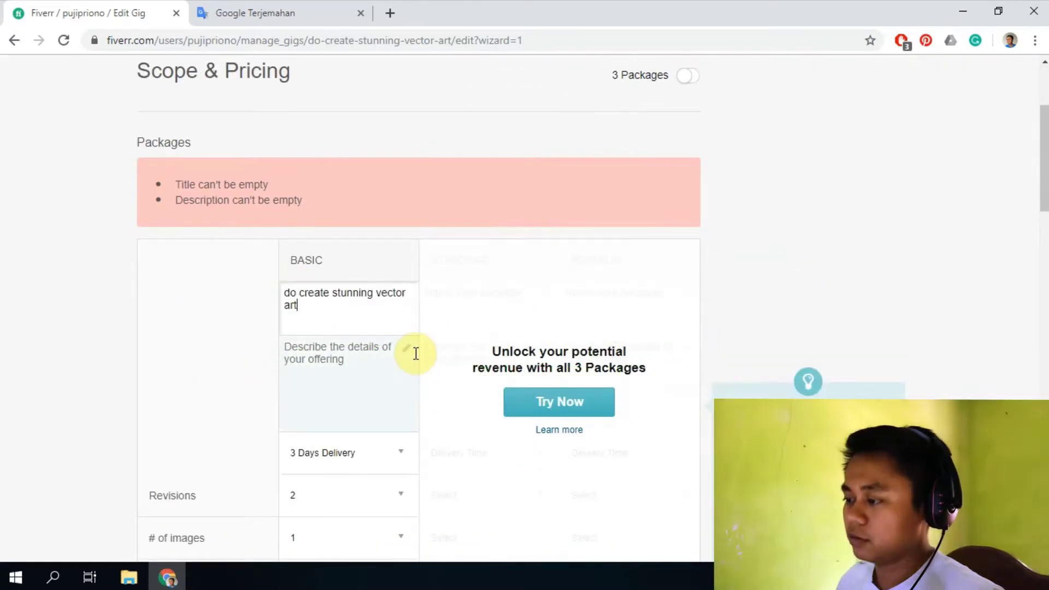
{"action": "scroll", "coordinate": [383, 353], "scroll_direction": "down", "scroll_amount": 1}
{"action": "left_click", "coordinate": [372, 356]}
{"action": "scroll", "coordinate": [361, 298], "scroll_direction": "up", "scroll_amount": 4}
{"action": "left_click", "coordinate": [345, 492]}
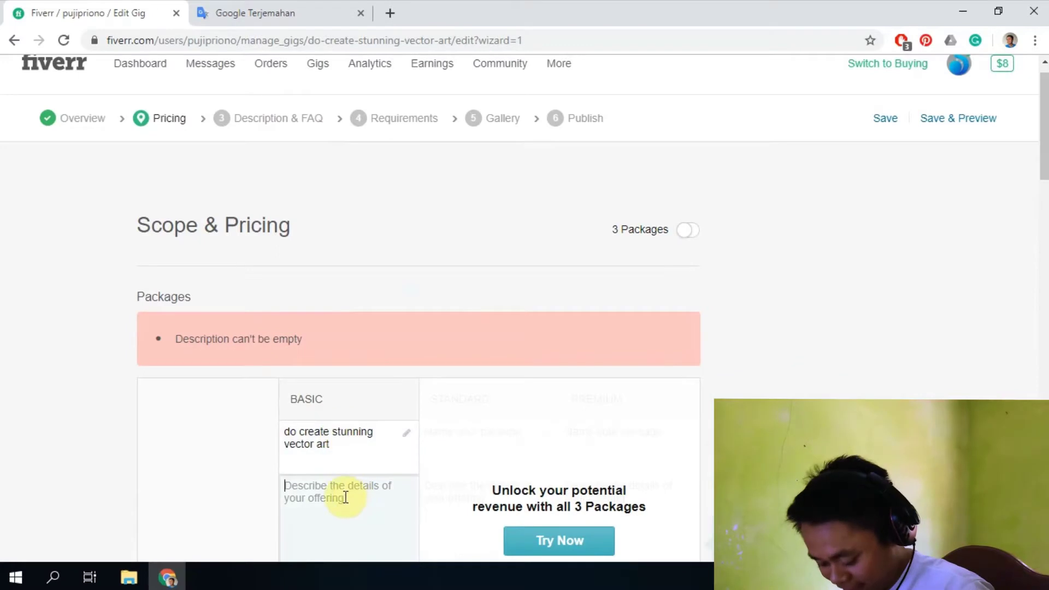
{"action": "type", "text": "do create stunning vector art"}
Step: Save the pricing stage and continue to the Description & FAQ stage
{"action": "scroll", "coordinate": [363, 436], "scroll_direction": "down", "scroll_amount": 6}
{"action": "scroll", "coordinate": [338, 334], "scroll_direction": "down", "scroll_amount": 15}
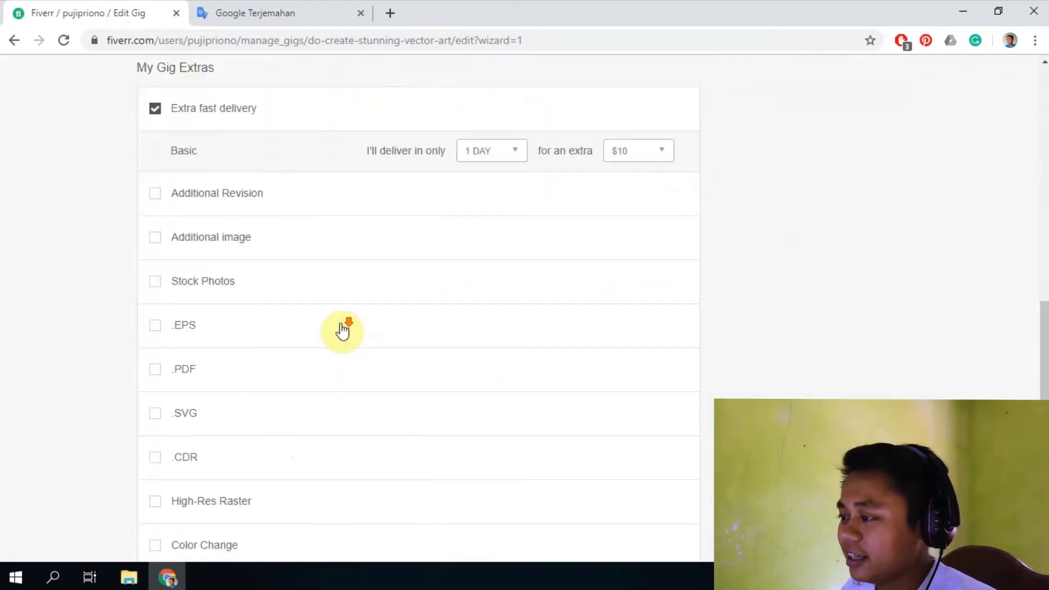
{"action": "left_click", "coordinate": [612, 285]}
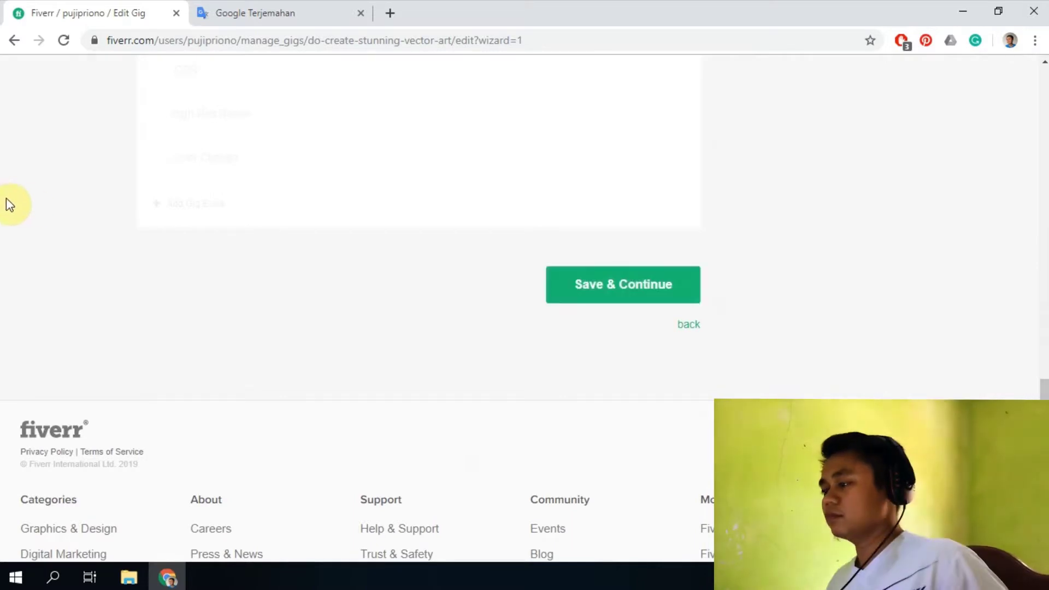
Step: Enter "do create stunning vector art" as the gig description and try to save and continue
{"action": "scroll", "coordinate": [82, 219], "scroll_direction": "up", "scroll_amount": 10}
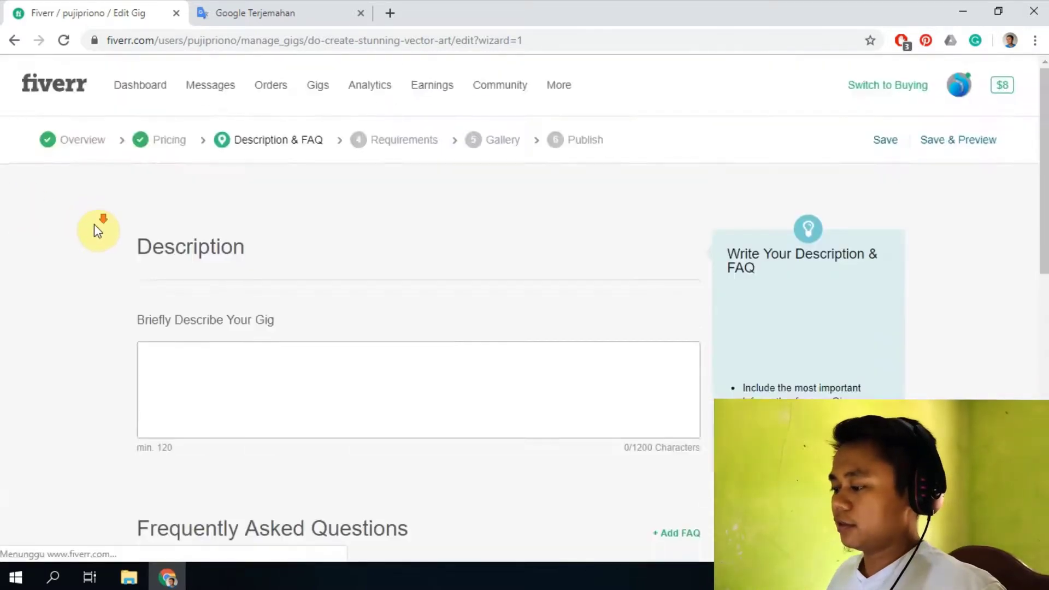
{"action": "left_click", "coordinate": [249, 331]}
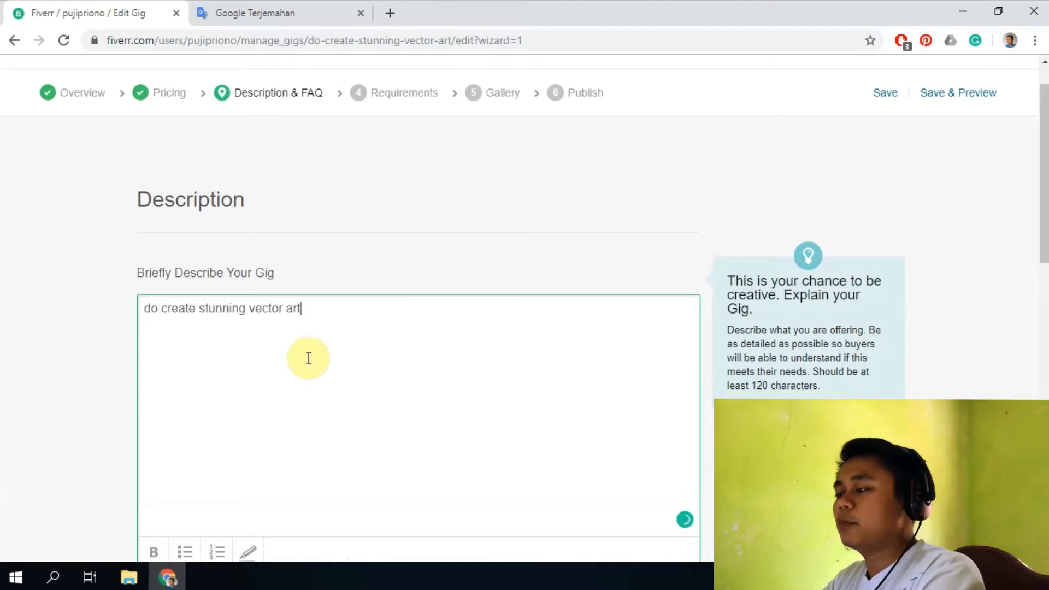
{"action": "scroll", "coordinate": [303, 383], "scroll_direction": "down", "scroll_amount": 7}
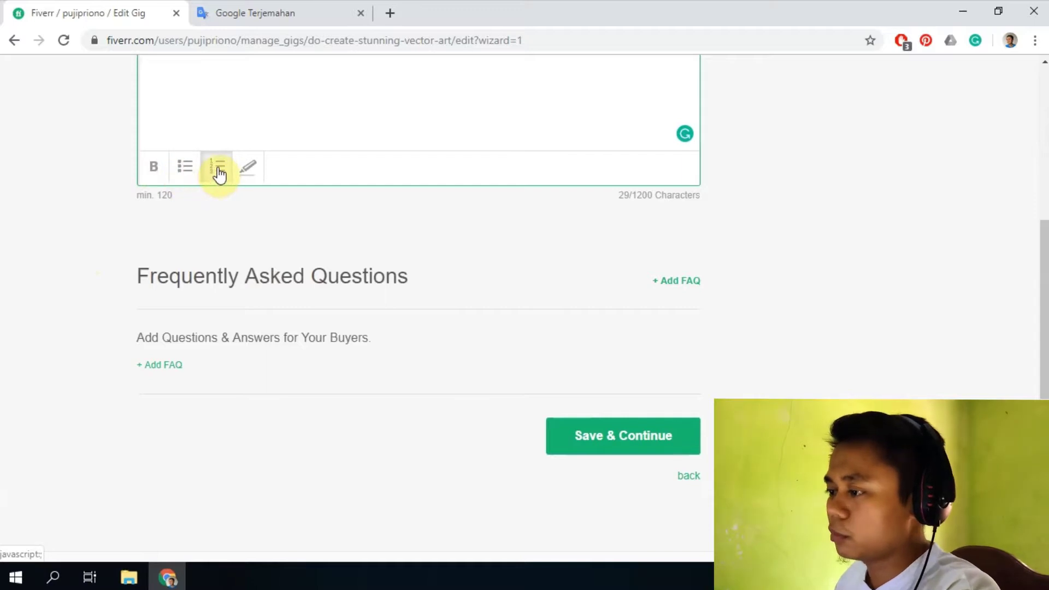
{"action": "left_click", "coordinate": [625, 440]}
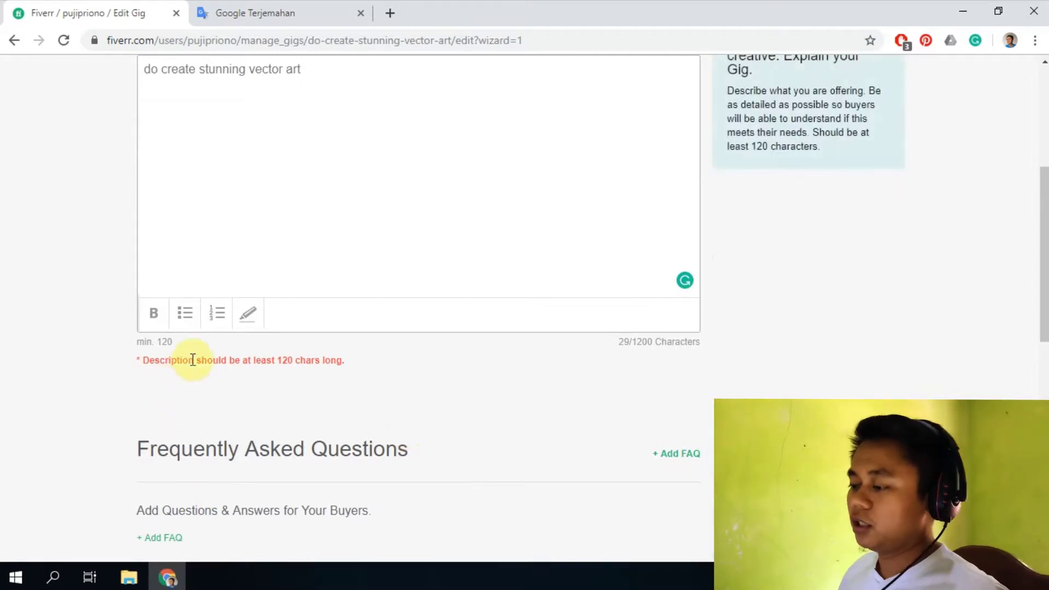
Step: Extend the gig description past 120 characters by repeating "do create stunning vector art", and save and continue to the Requirements stage
{"action": "left_click_drag", "start_coordinate": [253, 359], "coordinate": [335, 359]}
{"action": "left_click", "coordinate": [281, 262]}
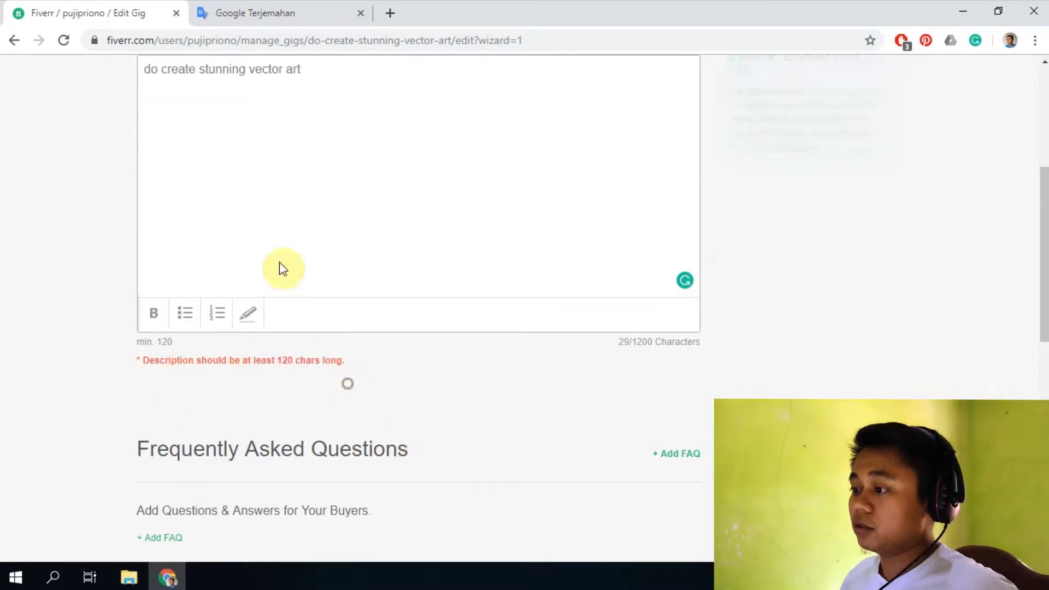
{"action": "left_click", "coordinate": [315, 76]}
{"action": "key", "text": "ctrl+v"}
{"action": "key", "text": "ctrl+v"}
{"action": "key", "text": "ctrl+v"}
{"action": "key", "text": "ctrl+v"}
{"action": "key", "text": "ctrl+v"}
{"action": "key", "text": "ctrl+v"}
{"action": "key", "text": "ctrl+v"}
{"action": "key", "text": "ctrl+v"}
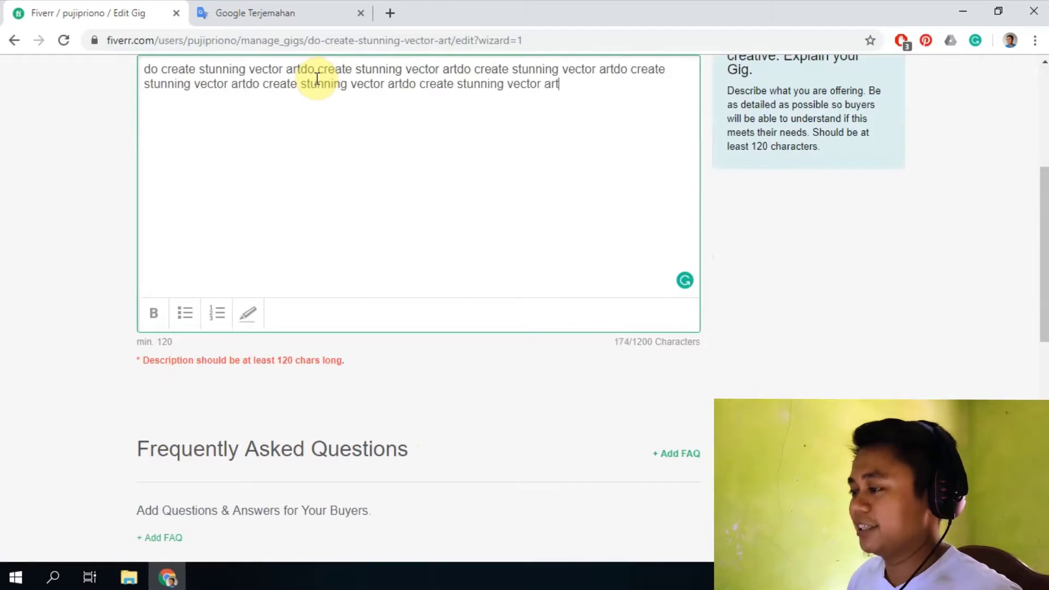
{"action": "scroll", "coordinate": [403, 110], "scroll_direction": "down", "scroll_amount": 4}
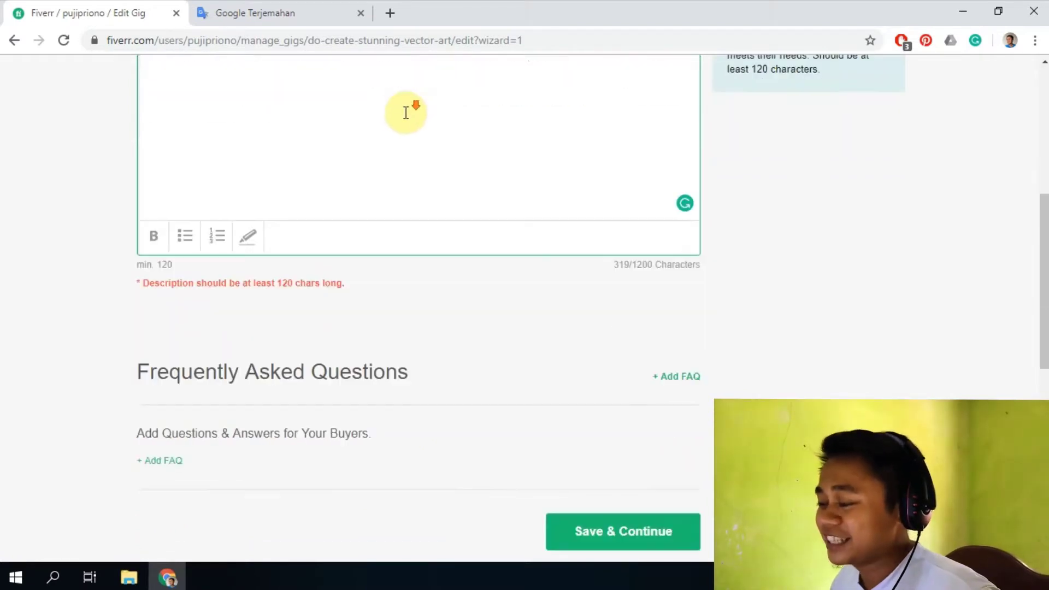
{"action": "left_click", "coordinate": [639, 376]}
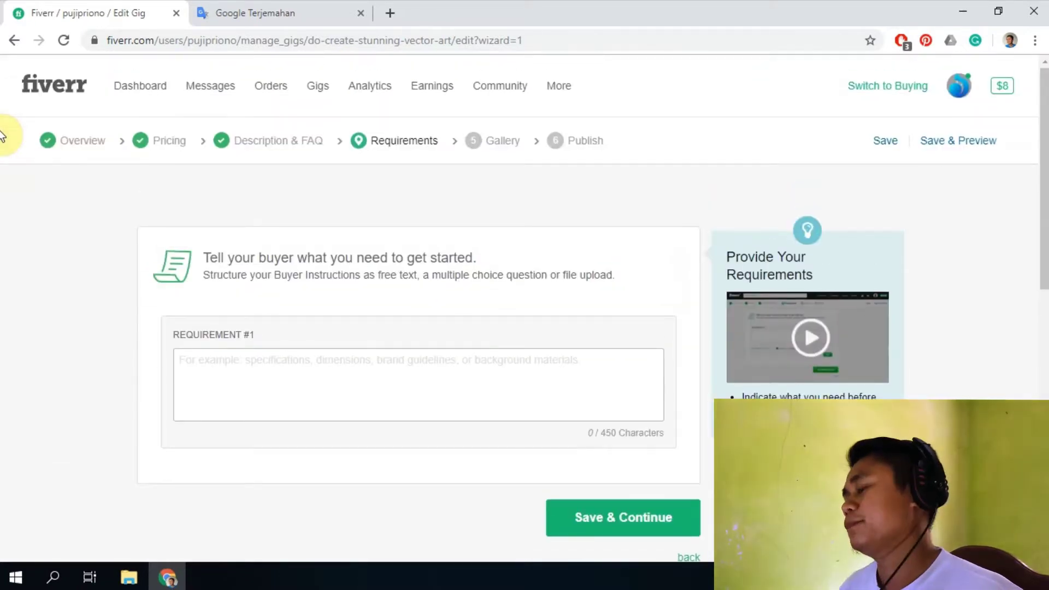
Step: Add "do create stunning vector art" as a mandatory free-text buyer requirement, and save and continue to the Gallery stage
{"action": "scroll", "coordinate": [226, 240], "scroll_direction": "down", "scroll_amount": 1}
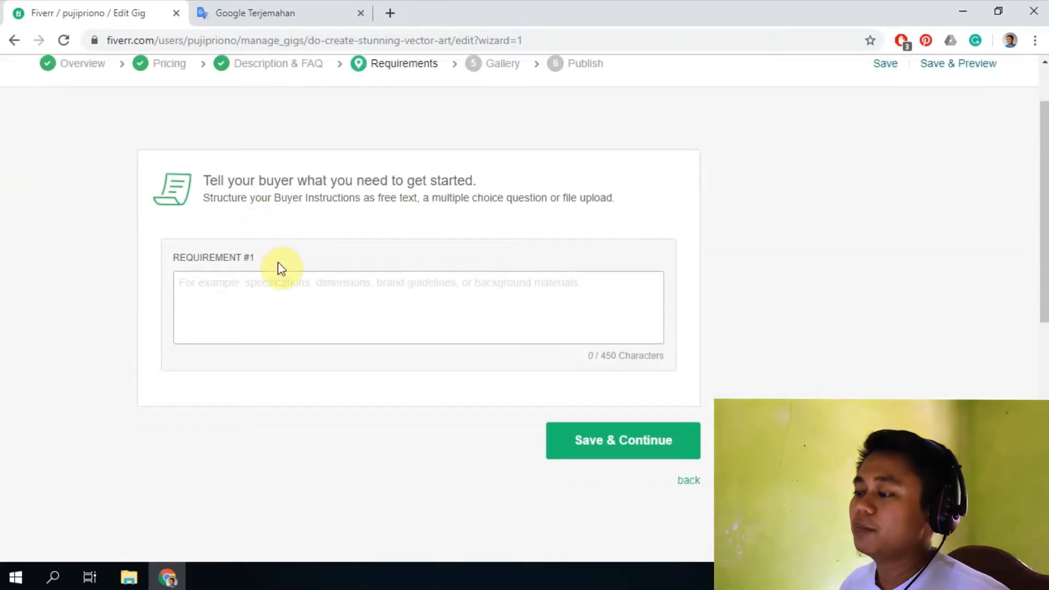
{"action": "left_click", "coordinate": [322, 300]}
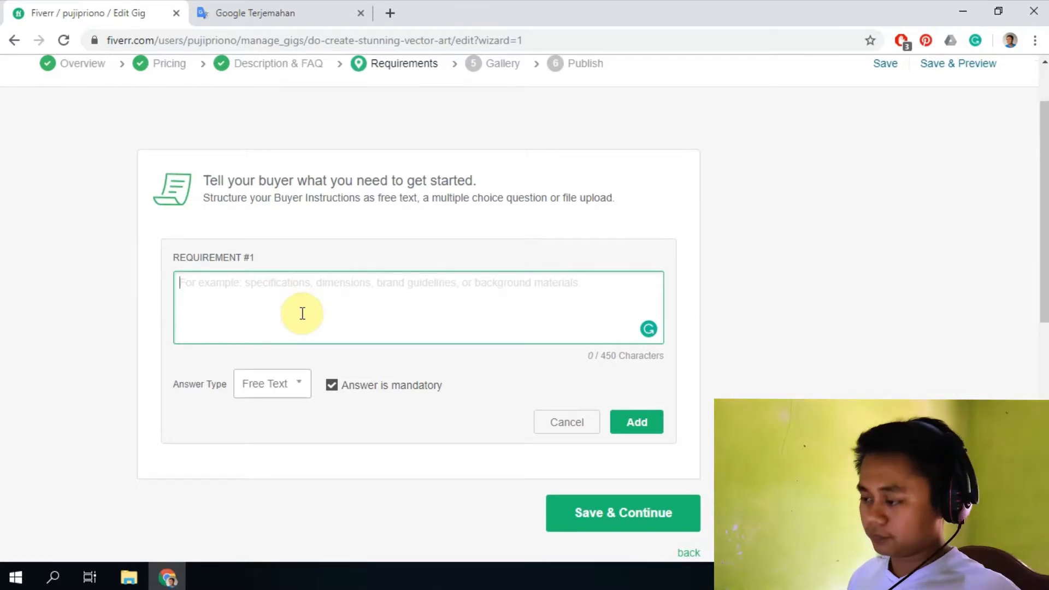
{"action": "type", "text": "do create stunning vector art"}
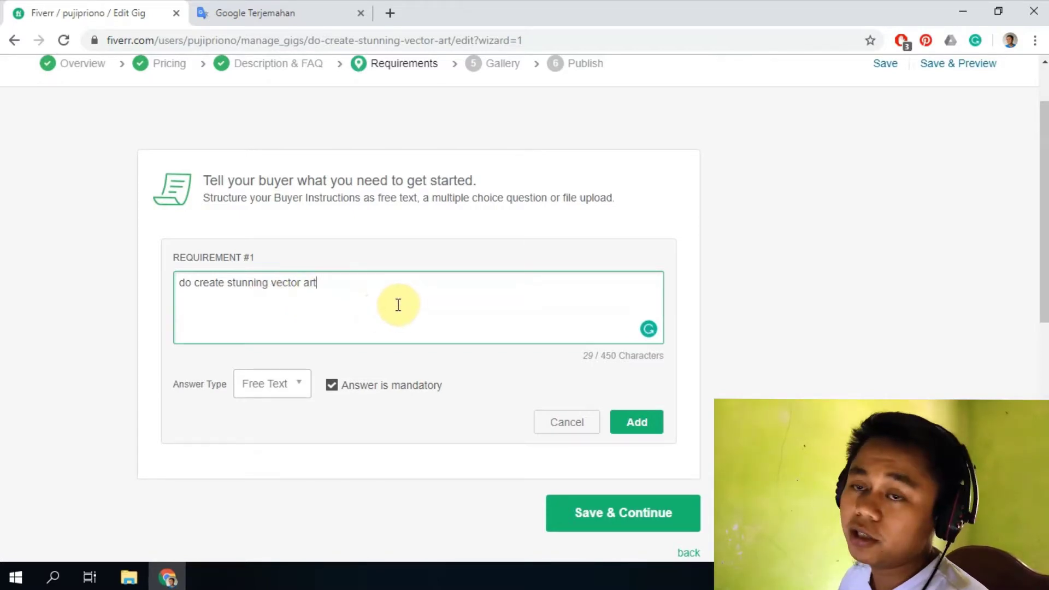
{"action": "scroll", "coordinate": [363, 302], "scroll_direction": "down", "scroll_amount": 3}
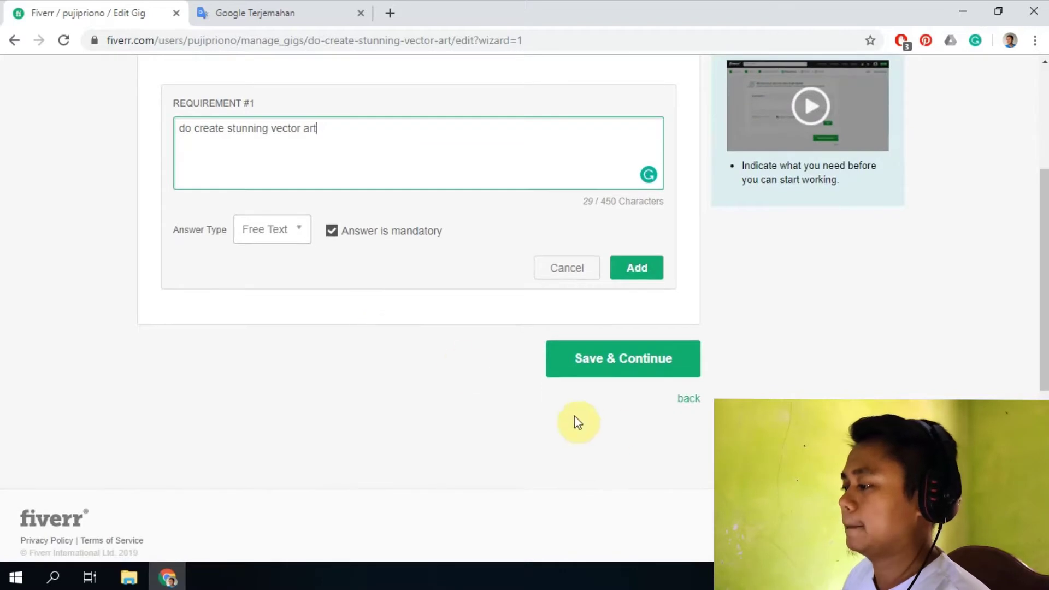
{"action": "left_click", "coordinate": [634, 273]}
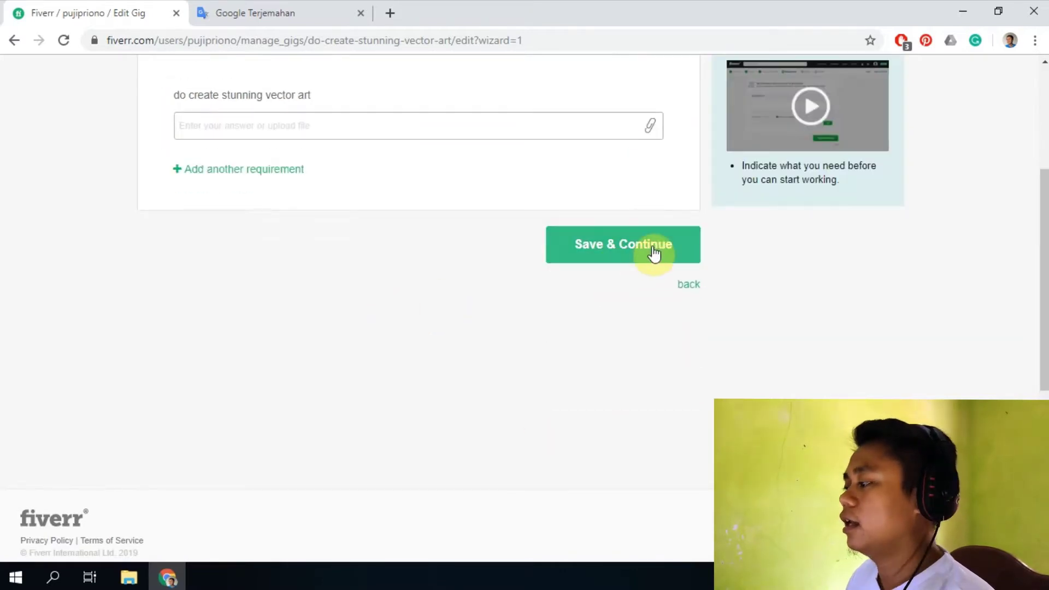
{"action": "left_click", "coordinate": [654, 255]}
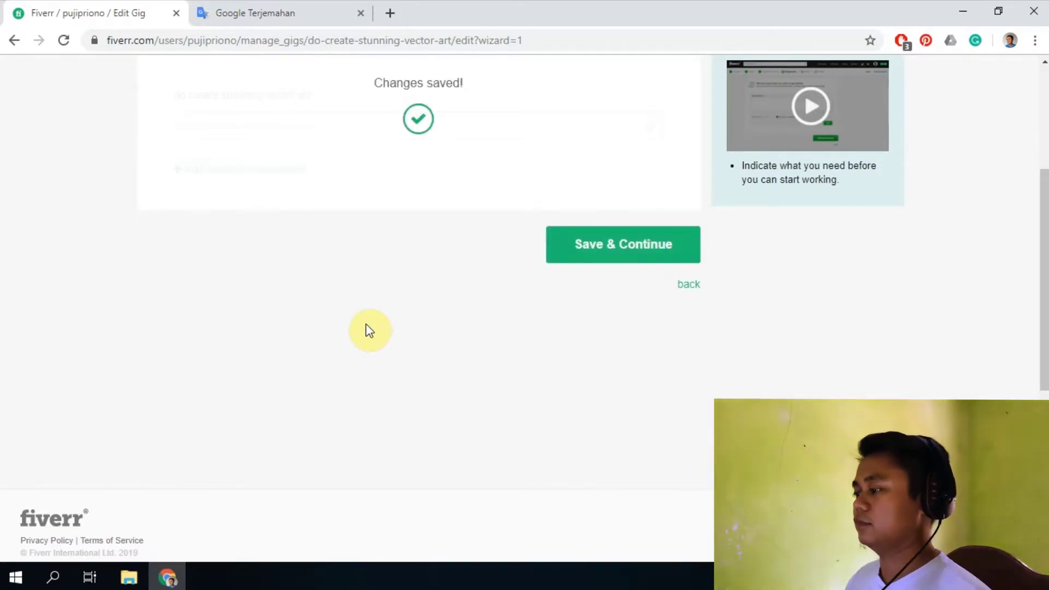
Step: Examine the photo, video and PDF upload sections of the gig gallery
{"action": "scroll", "coordinate": [83, 340], "scroll_direction": "down", "scroll_amount": 1}
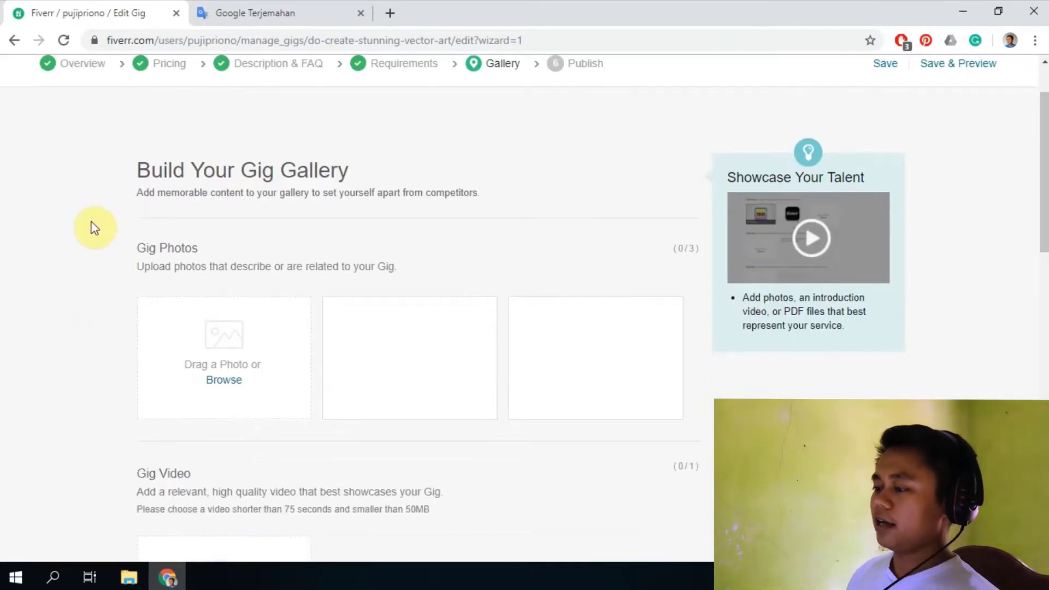
{"action": "scroll", "coordinate": [247, 216], "scroll_direction": "down", "scroll_amount": 1}
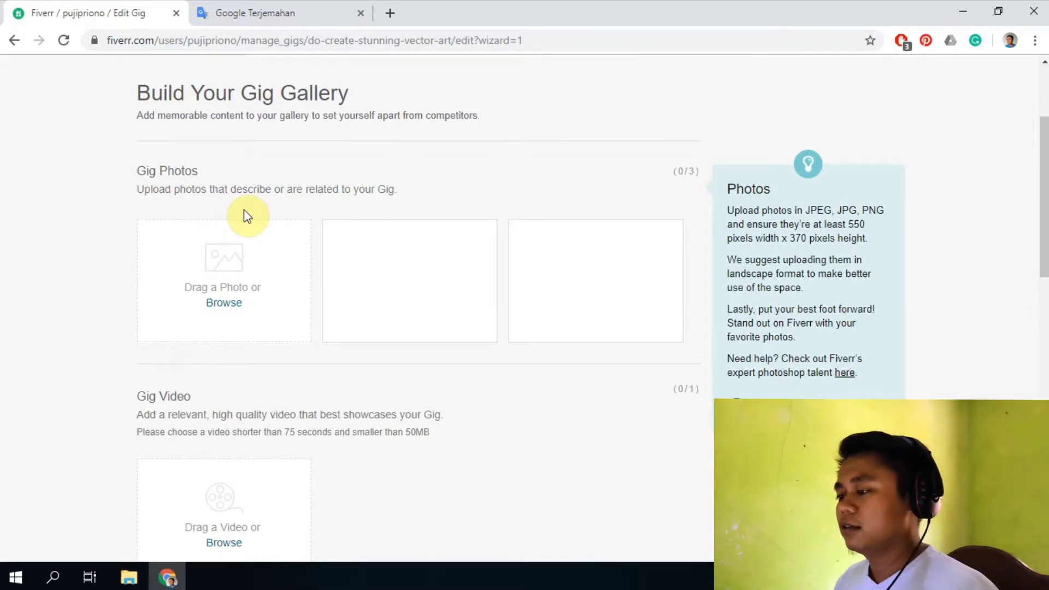
{"action": "scroll", "coordinate": [164, 235], "scroll_direction": "down", "scroll_amount": 5}
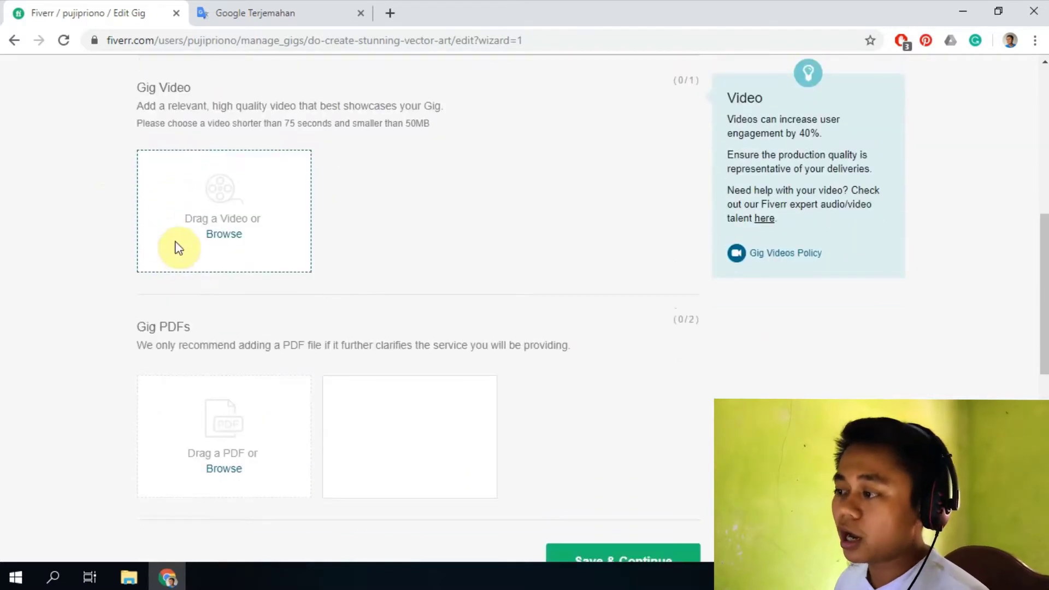
{"action": "scroll", "coordinate": [164, 249], "scroll_direction": "up", "scroll_amount": 5}
{"action": "scroll", "coordinate": [125, 249], "scroll_direction": "down", "scroll_amount": 3}
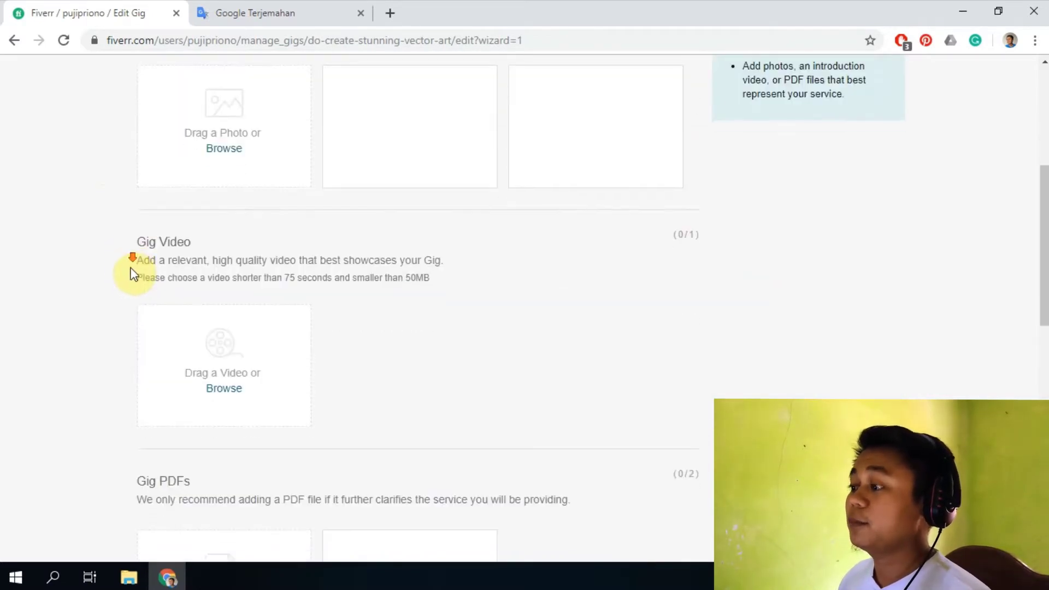
{"action": "scroll", "coordinate": [132, 268], "scroll_direction": "up", "scroll_amount": 3}
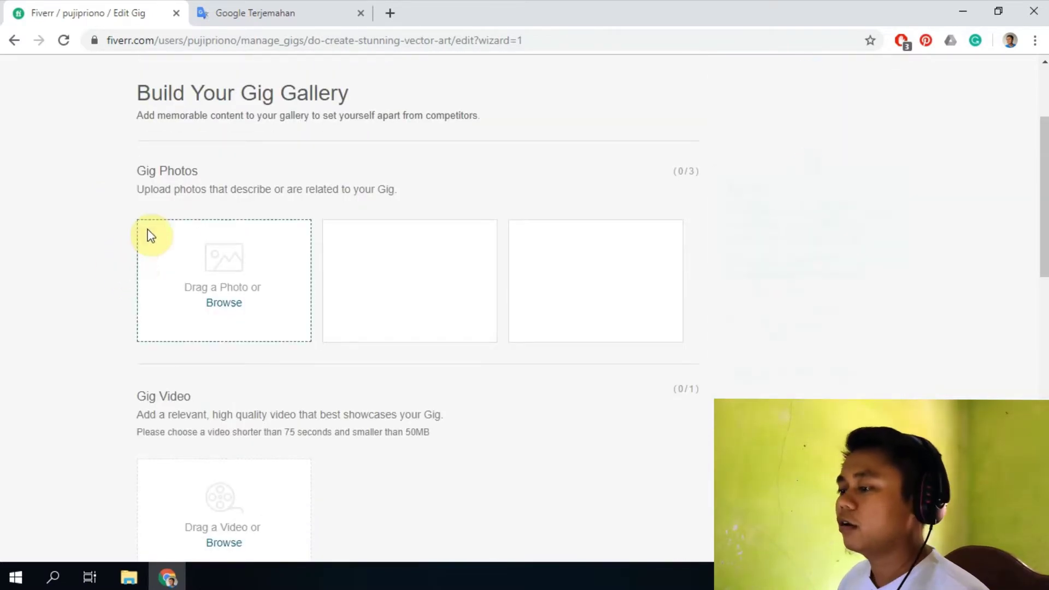
Step: Upload the image 9hgan8ehx2211 from the Pictures folder as the first gig photo
{"action": "left_click", "coordinate": [234, 306]}
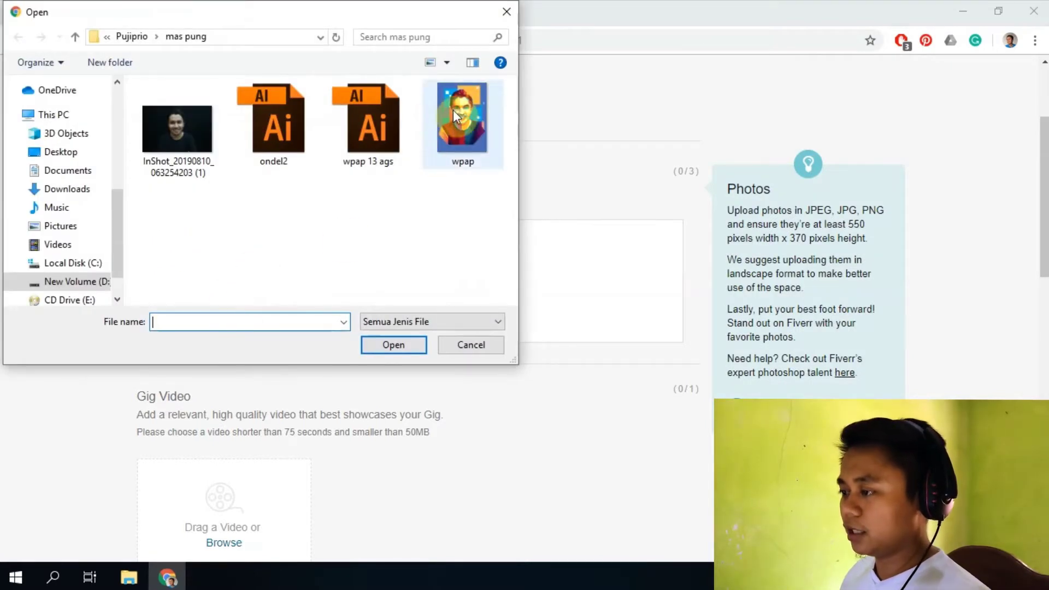
{"action": "left_click", "coordinate": [459, 112]}
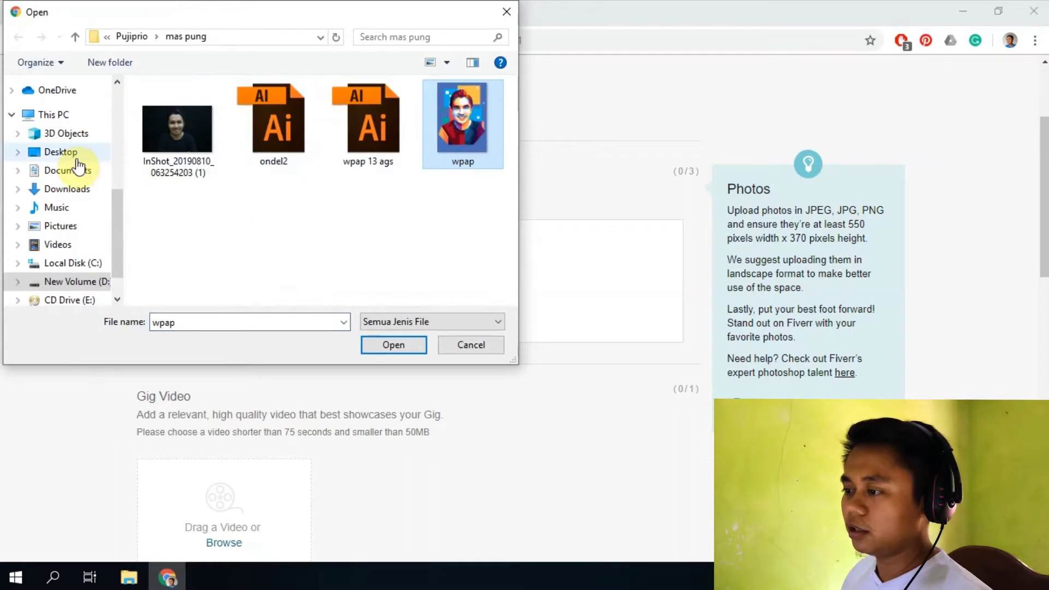
{"action": "left_click", "coordinate": [77, 245]}
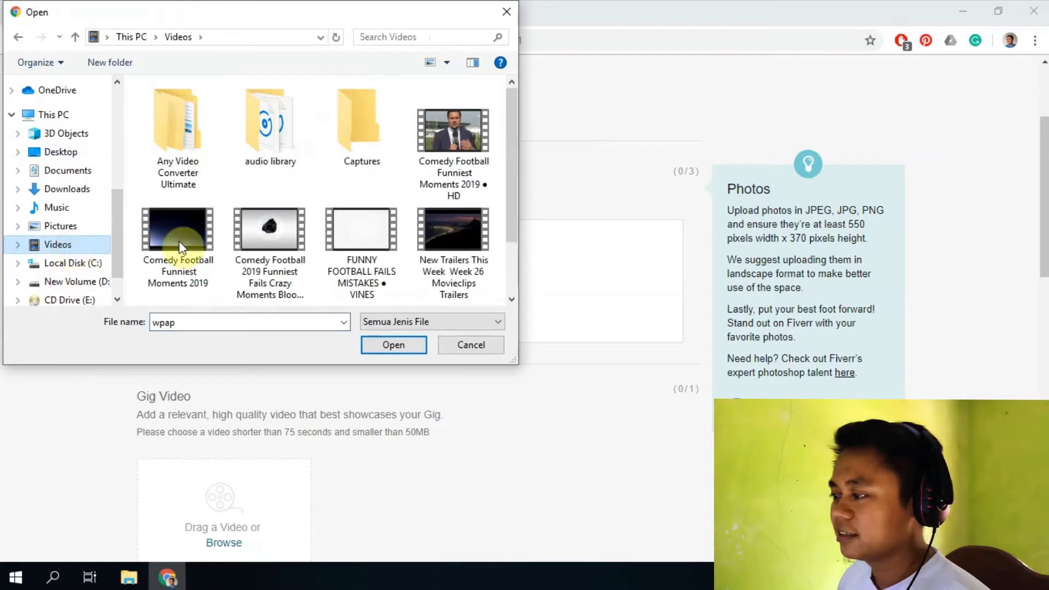
{"action": "scroll", "coordinate": [363, 199], "scroll_direction": "down", "scroll_amount": 2}
{"action": "left_click", "coordinate": [63, 229]}
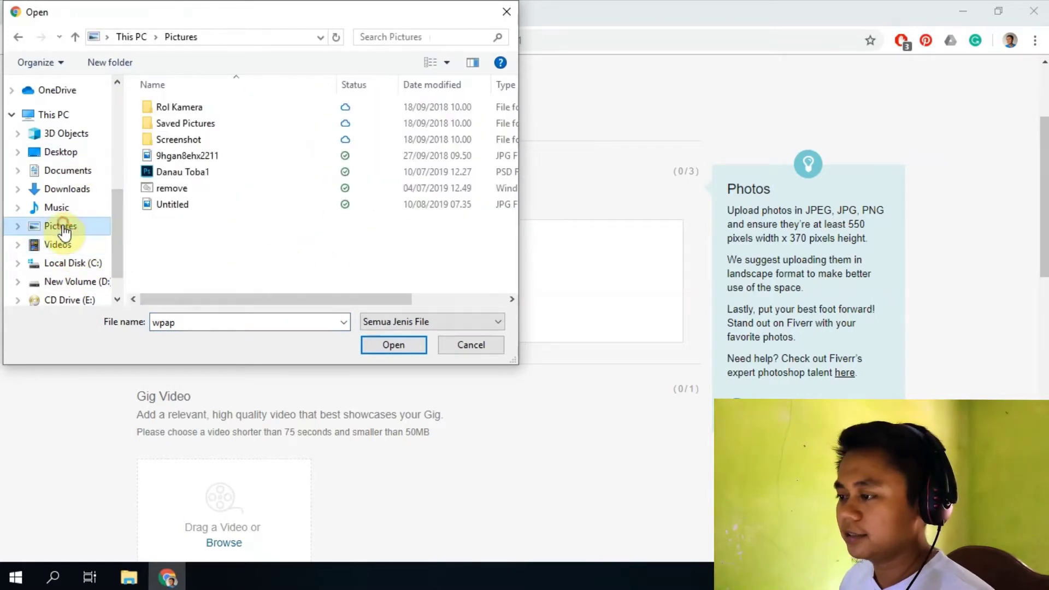
{"action": "left_click", "coordinate": [197, 205]}
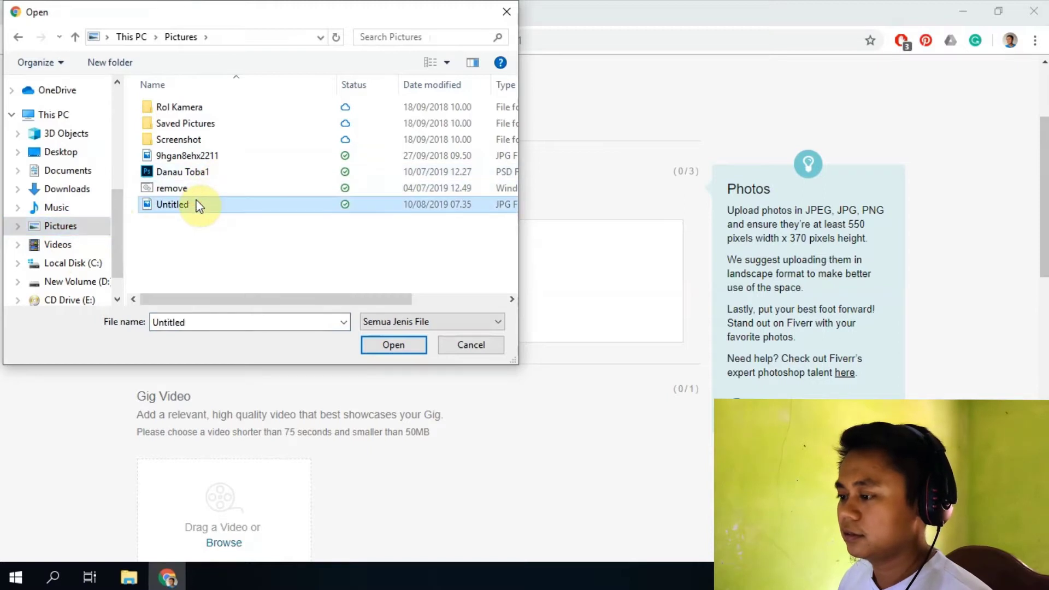
{"action": "left_click", "coordinate": [448, 63]}
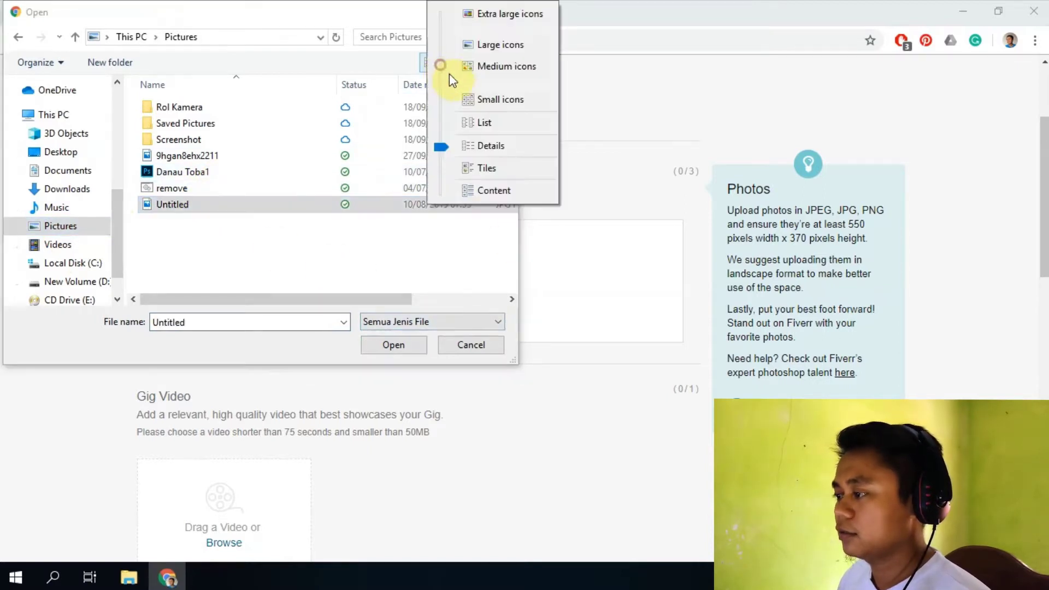
{"action": "left_click", "coordinate": [487, 44]}
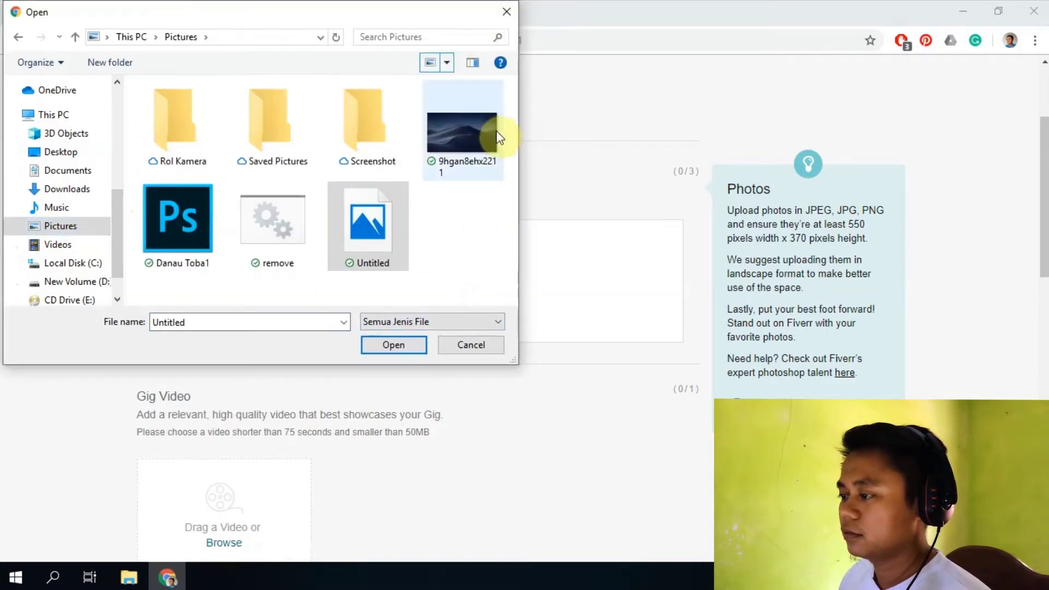
{"action": "left_click", "coordinate": [460, 133]}
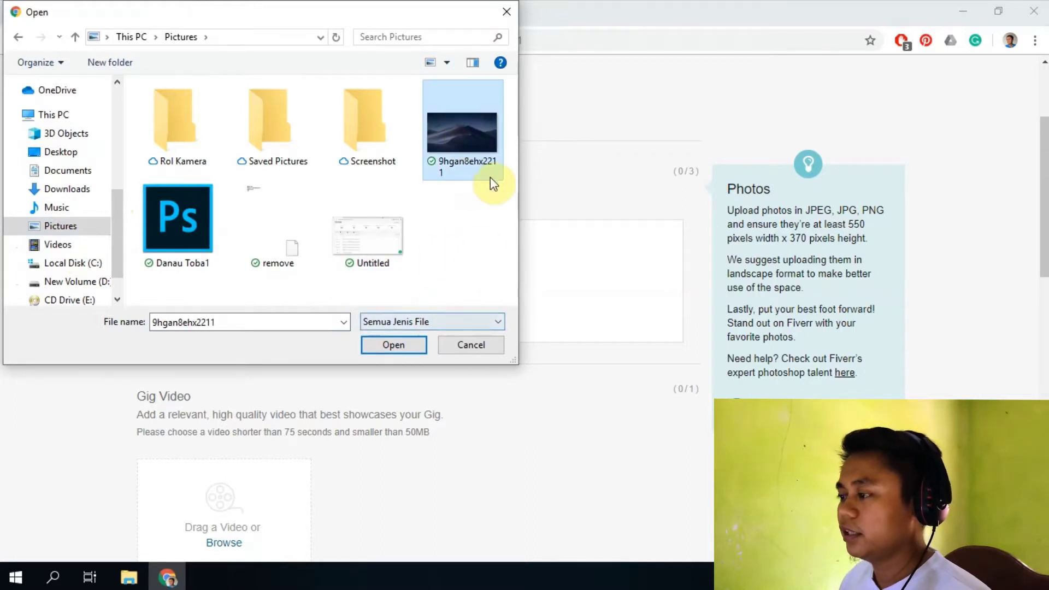
{"action": "left_click", "coordinate": [416, 346]}
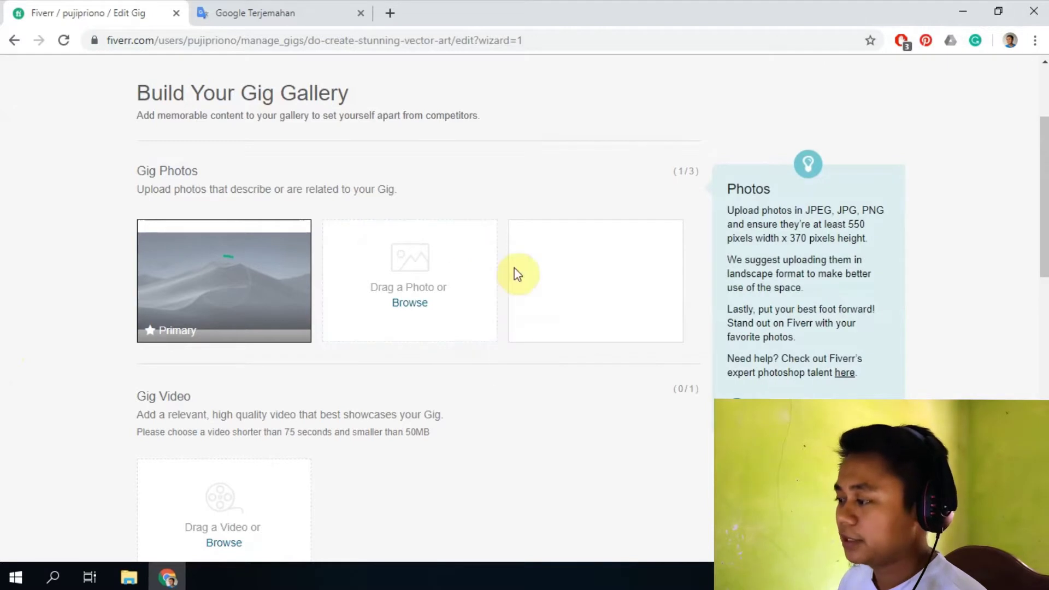
Step: Check the uploaded primary photo and the remaining video and PDF sections of the gallery stage
{"action": "scroll", "coordinate": [601, 253], "scroll_direction": "down", "scroll_amount": 3}
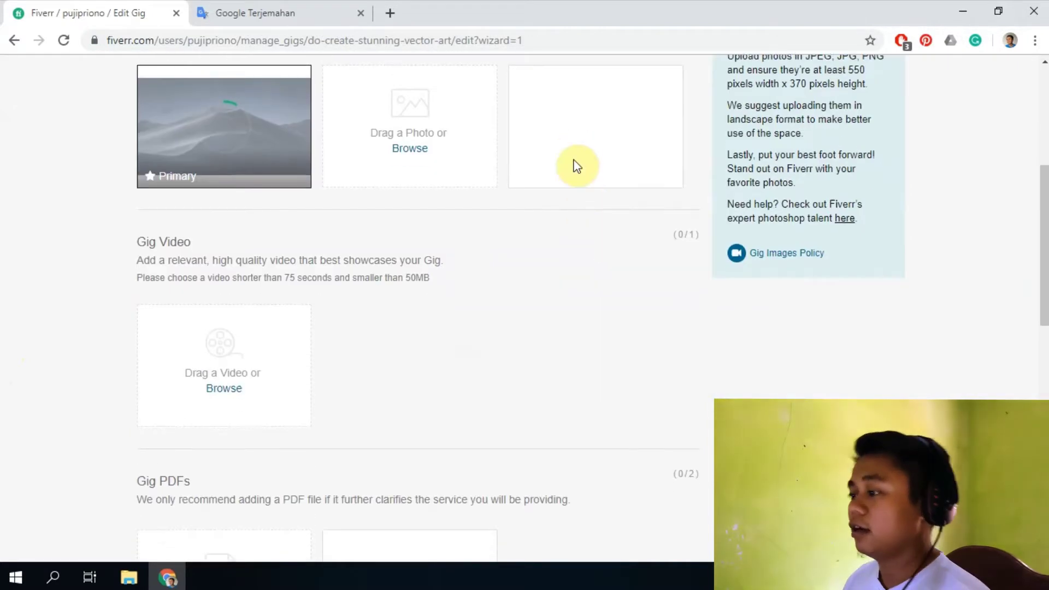
{"action": "scroll", "coordinate": [492, 219], "scroll_direction": "up", "scroll_amount": 5}
{"action": "scroll", "coordinate": [281, 339], "scroll_direction": "down", "scroll_amount": 2}
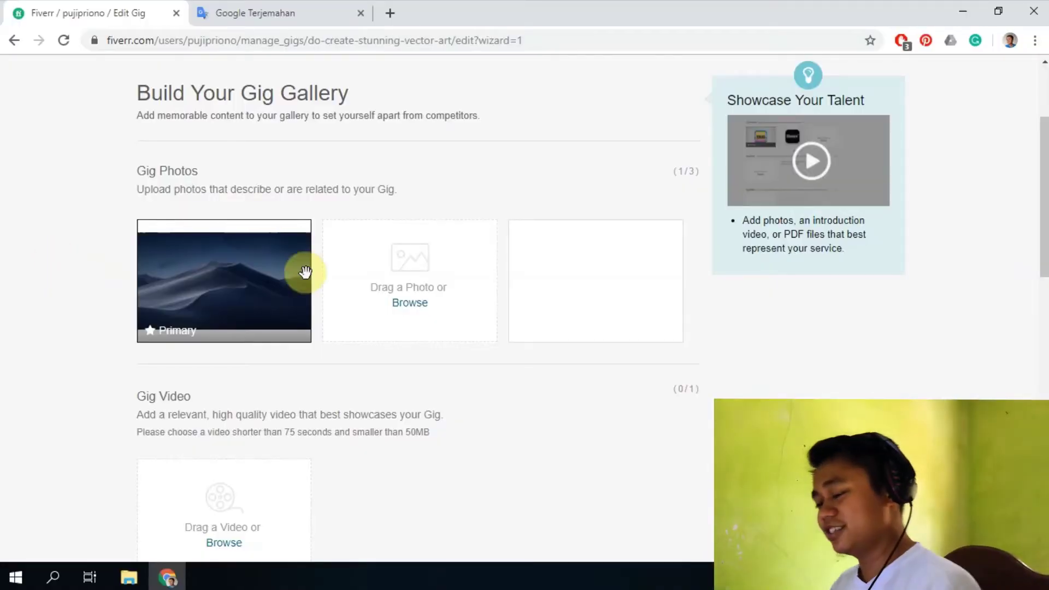
{"action": "scroll", "coordinate": [451, 346], "scroll_direction": "down", "scroll_amount": 2}
{"action": "scroll", "coordinate": [414, 275], "scroll_direction": "up", "scroll_amount": 3}
{"action": "left_click_drag", "start_coordinate": [244, 264], "coordinate": [171, 264]}
{"action": "scroll", "coordinate": [153, 306], "scroll_direction": "down", "scroll_amount": 7}
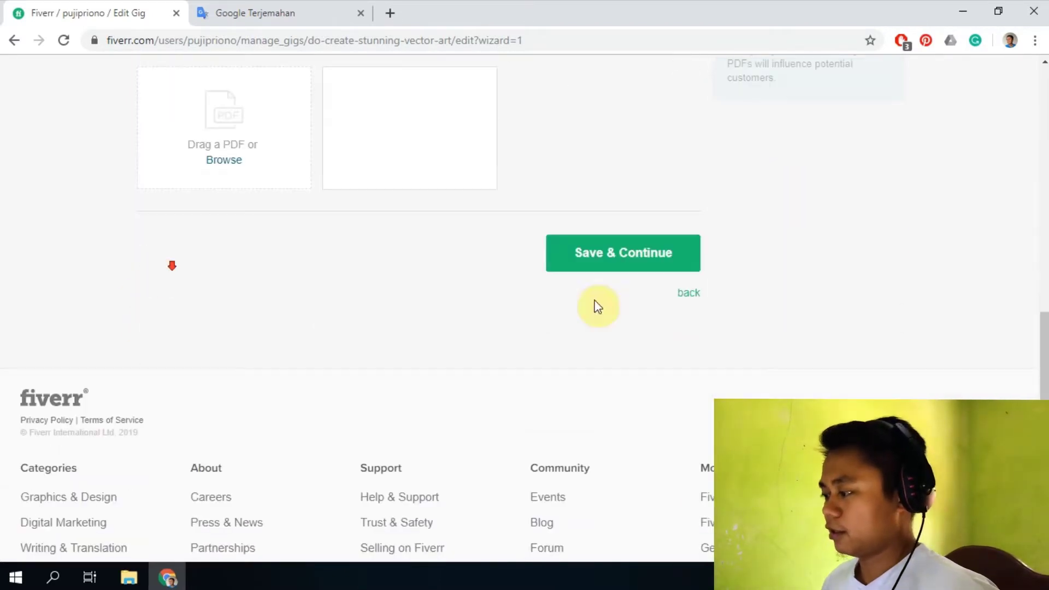
Step: Save the gallery stage and continue to the Publish stage of the gig
{"action": "left_click", "coordinate": [628, 262]}
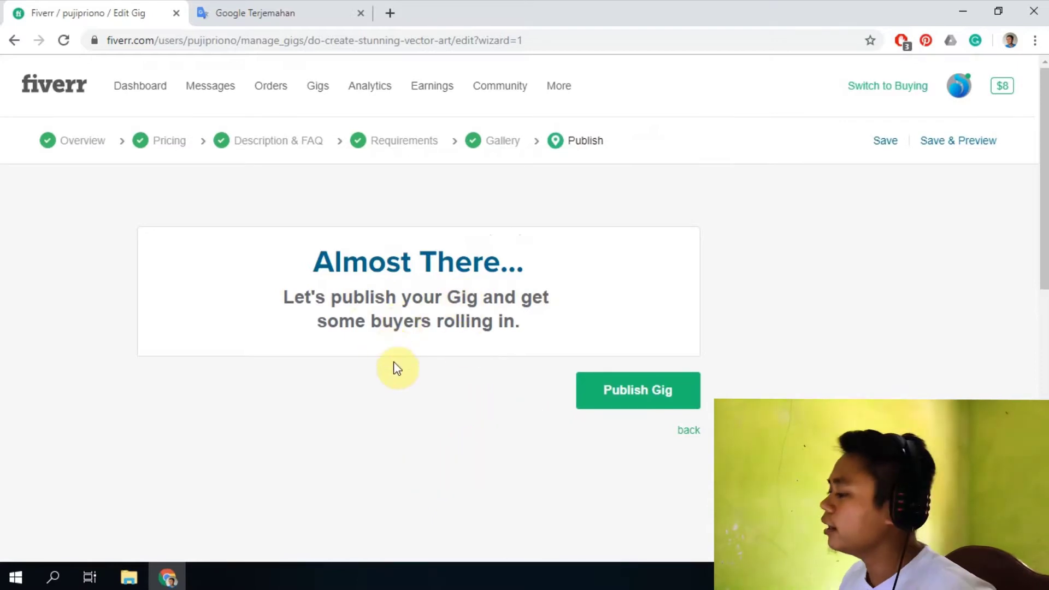
{"action": "scroll", "coordinate": [432, 319], "scroll_direction": "down", "scroll_amount": 1}
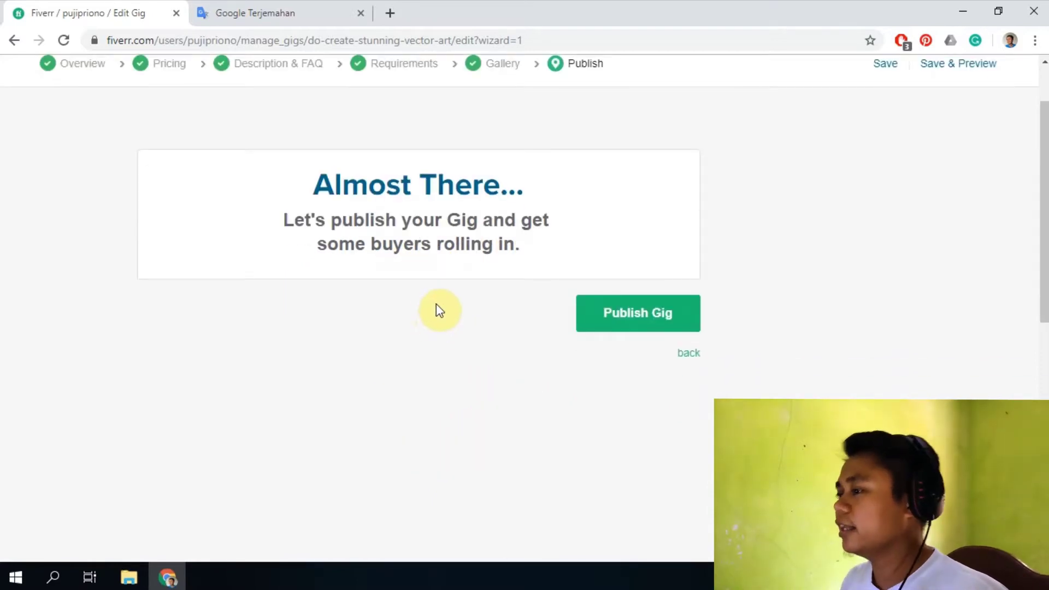
{"action": "left_click", "coordinate": [689, 353]}
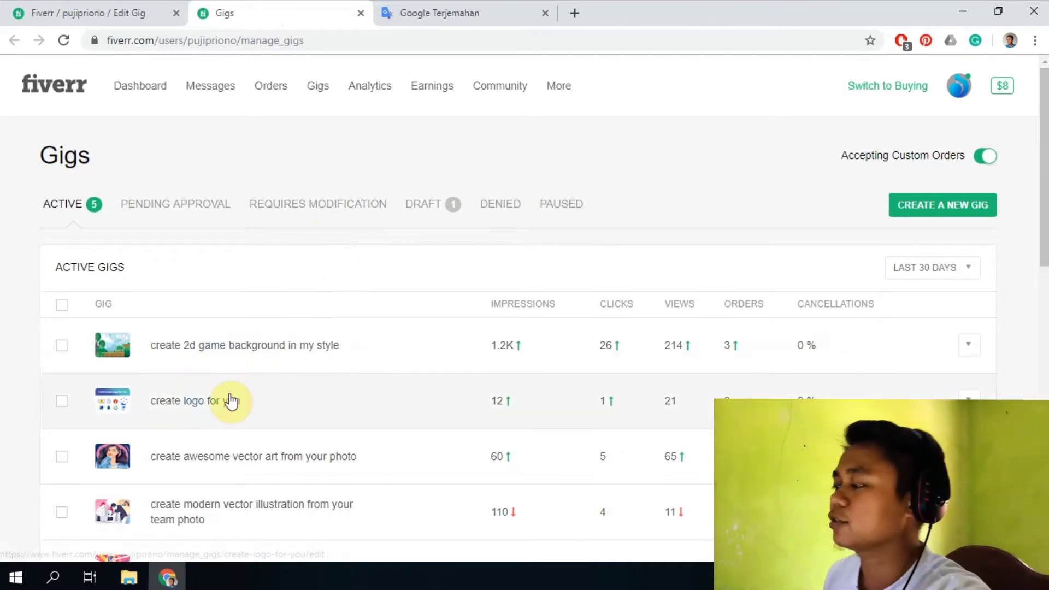
Step: Open the preview of the active gig "create 2d game background in my style" from the list of existing gigs
{"action": "scroll", "coordinate": [263, 378], "scroll_direction": "down", "scroll_amount": 1}
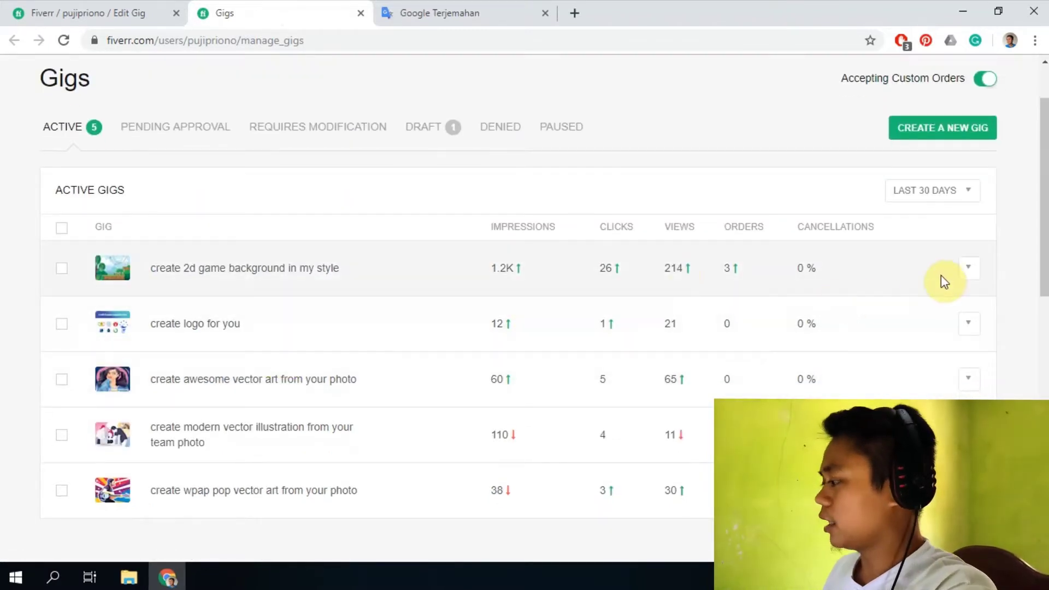
{"action": "left_click", "coordinate": [967, 270]}
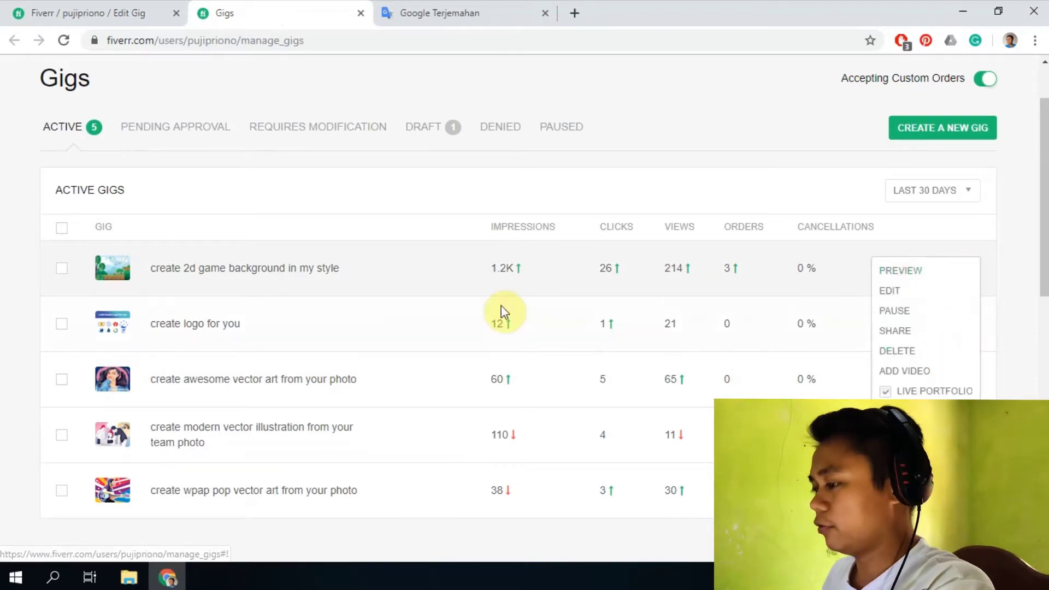
{"action": "left_click", "coordinate": [968, 271]}
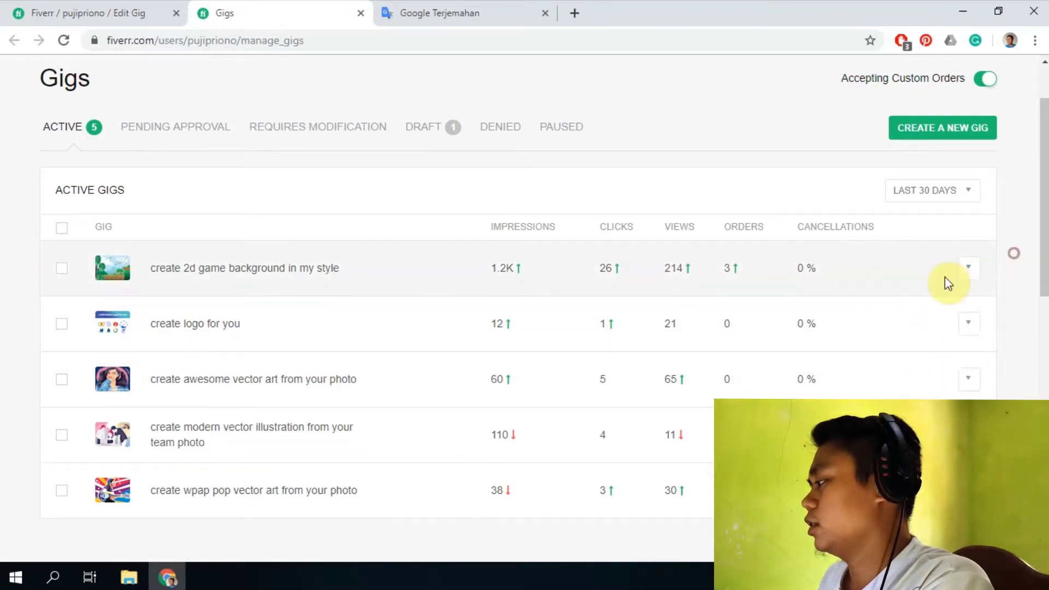
{"action": "left_click", "coordinate": [967, 271]}
{"action": "left_click", "coordinate": [948, 271]}
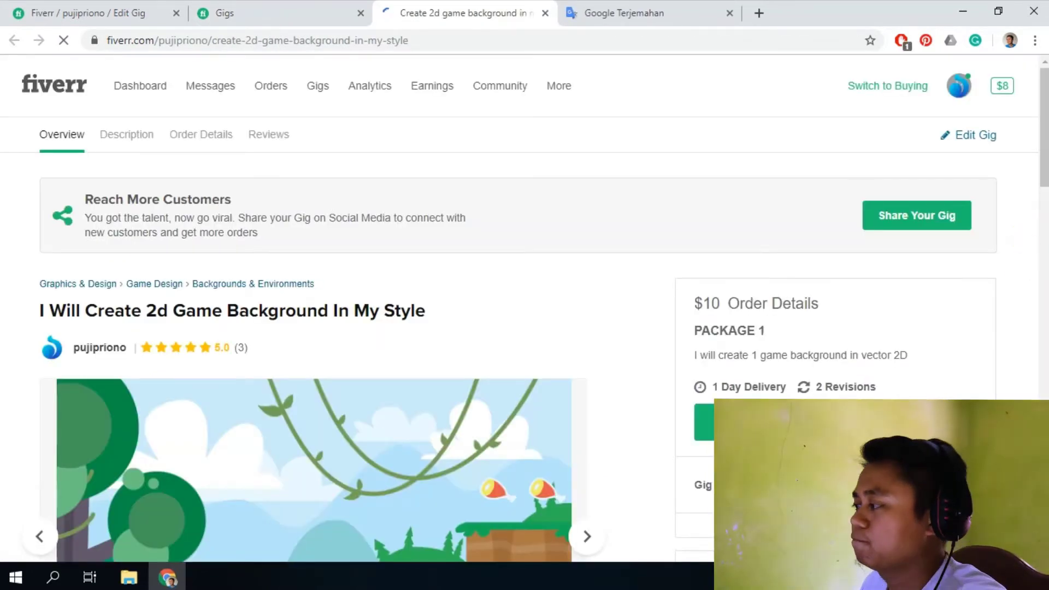
Step: Examine the title, gallery images and package order details on the published 2D game background gig page
{"action": "scroll", "coordinate": [328, 344], "scroll_direction": "down", "scroll_amount": 3}
{"action": "scroll", "coordinate": [12, 290], "scroll_direction": "down", "scroll_amount": 1}
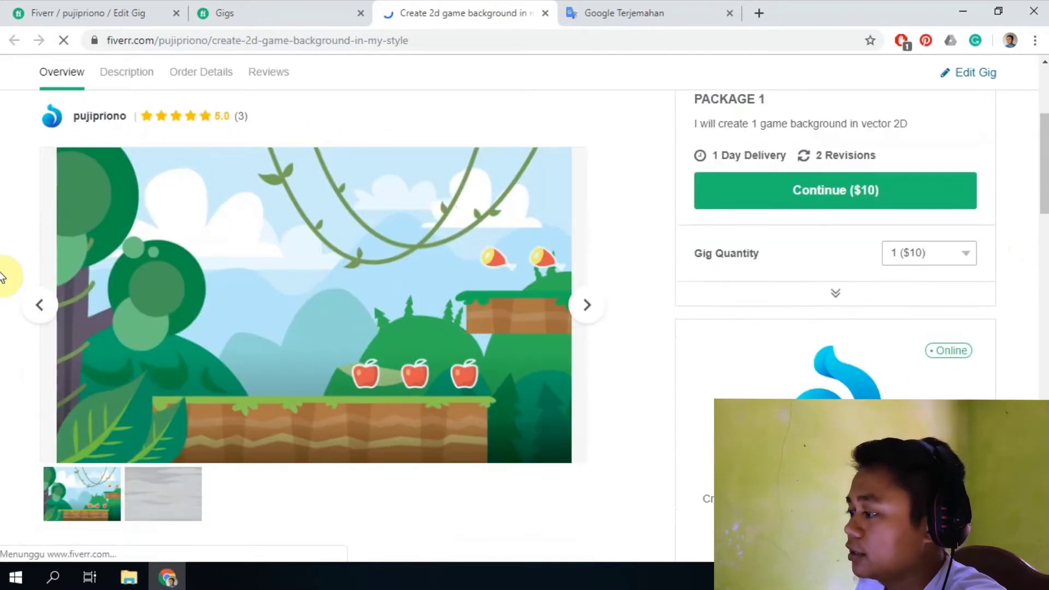
{"action": "scroll", "coordinate": [4, 274], "scroll_direction": "up", "scroll_amount": 1}
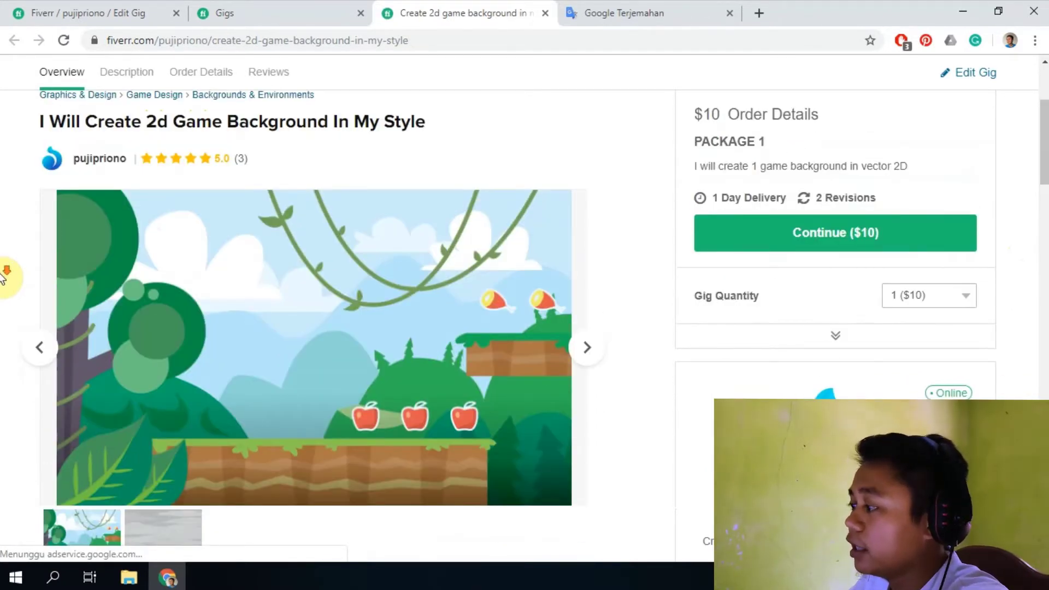
{"action": "scroll", "coordinate": [3, 276], "scroll_direction": "up", "scroll_amount": 1}
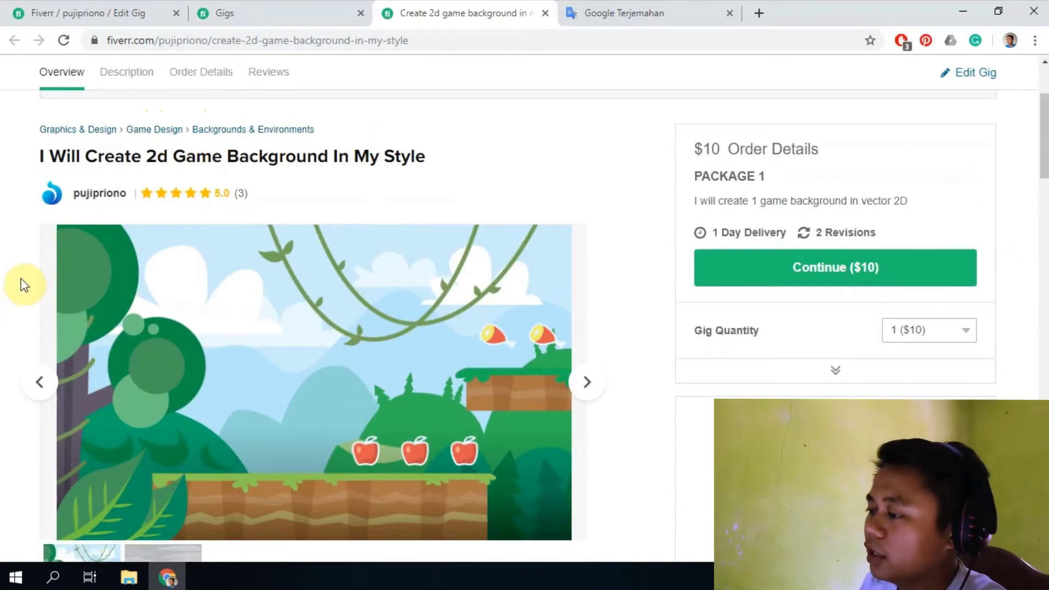
{"action": "scroll", "coordinate": [281, 312], "scroll_direction": "down", "scroll_amount": 2}
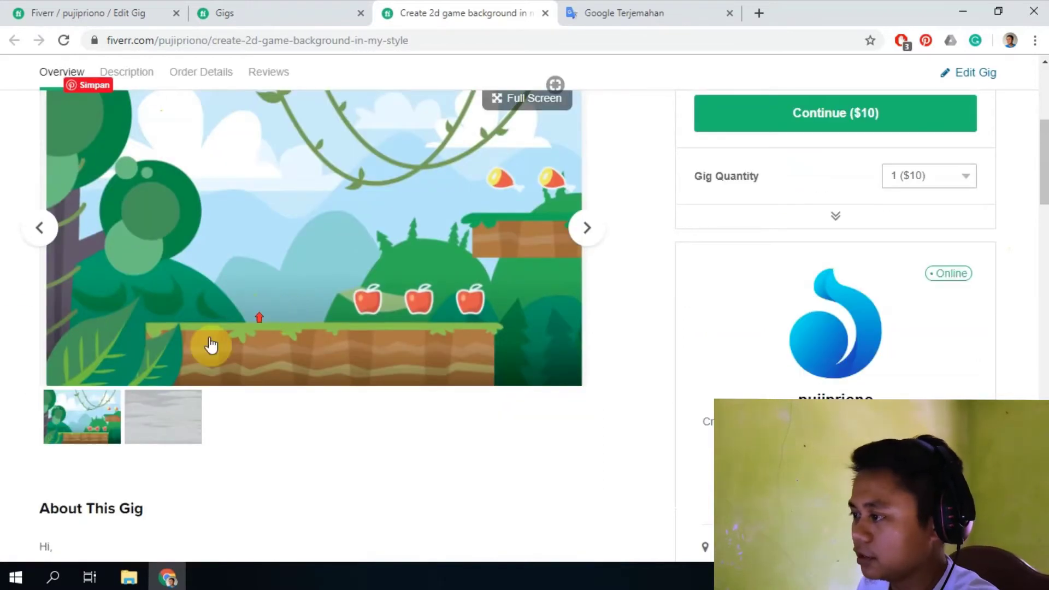
{"action": "scroll", "coordinate": [145, 351], "scroll_direction": "up", "scroll_amount": 3}
{"action": "scroll", "coordinate": [152, 346], "scroll_direction": "down", "scroll_amount": 1}
{"action": "scroll", "coordinate": [129, 335], "scroll_direction": "up", "scroll_amount": 2}
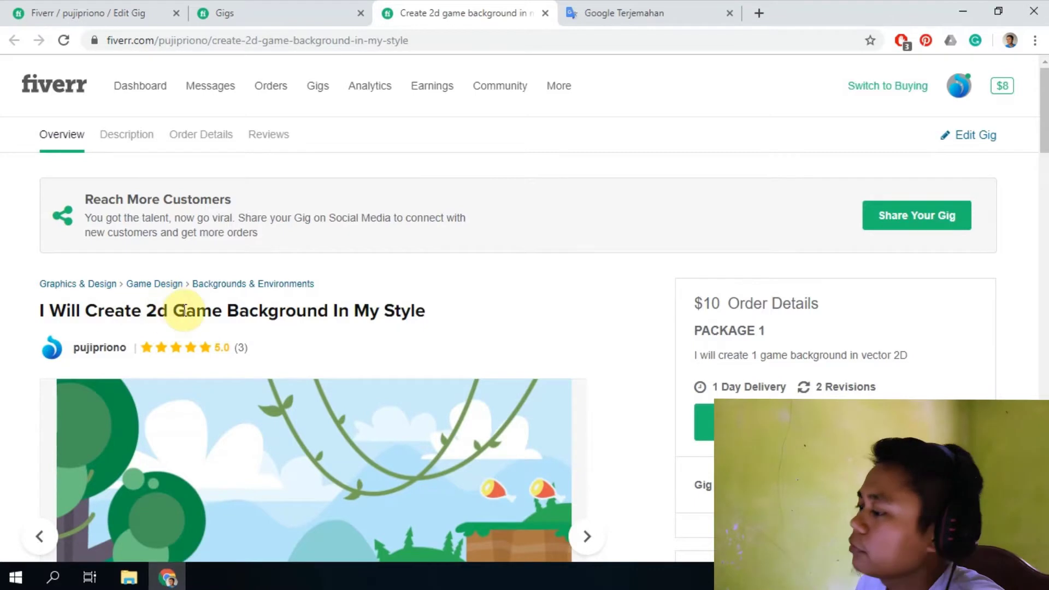
{"action": "scroll", "coordinate": [184, 310], "scroll_direction": "down", "scroll_amount": 1}
{"action": "scroll", "coordinate": [535, 270], "scroll_direction": "down", "scroll_amount": 1}
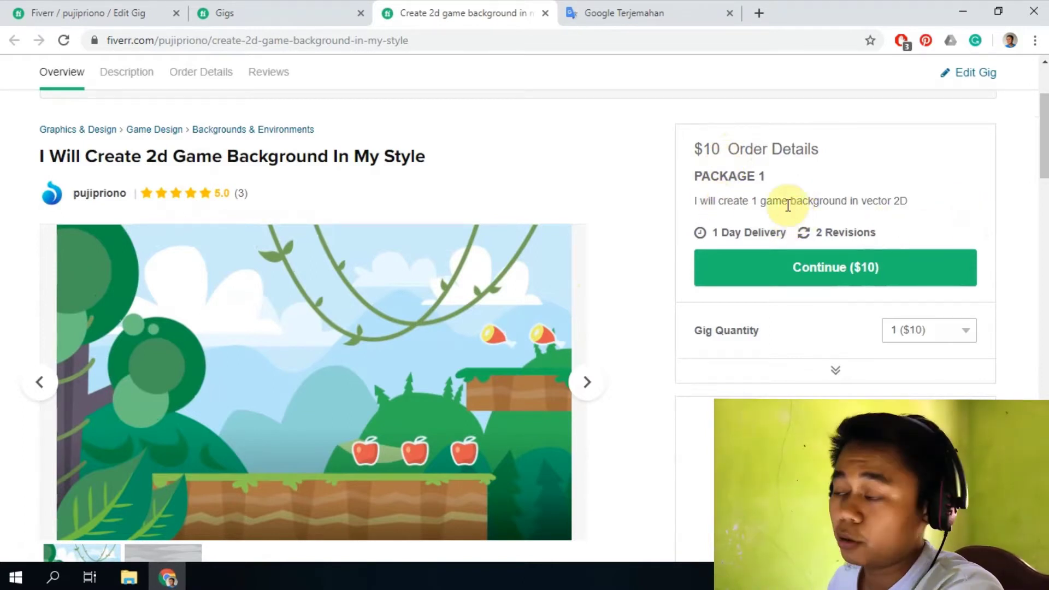
{"action": "scroll", "coordinate": [782, 257], "scroll_direction": "down", "scroll_amount": 2}
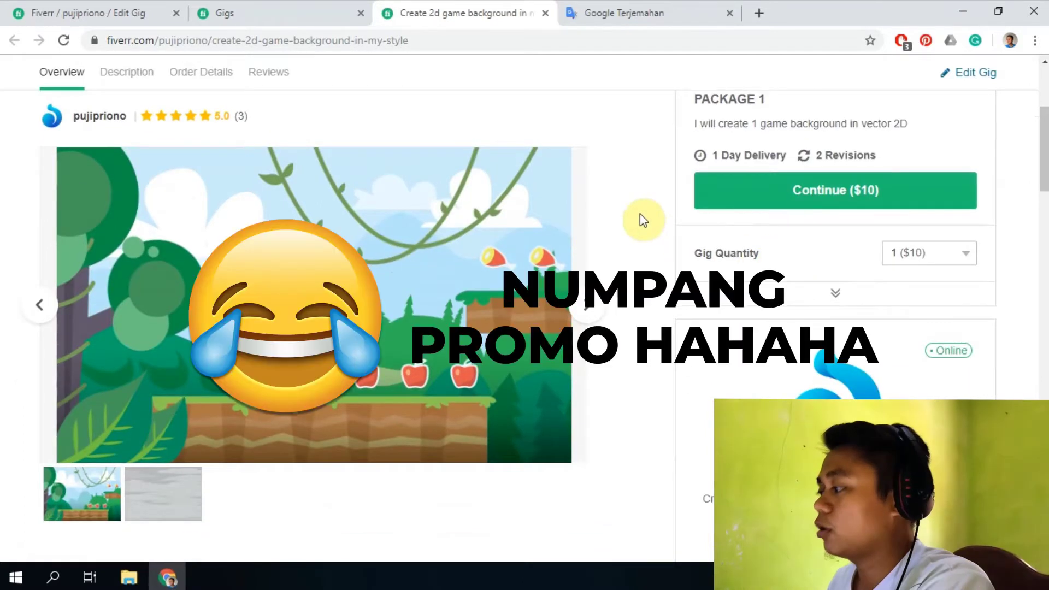